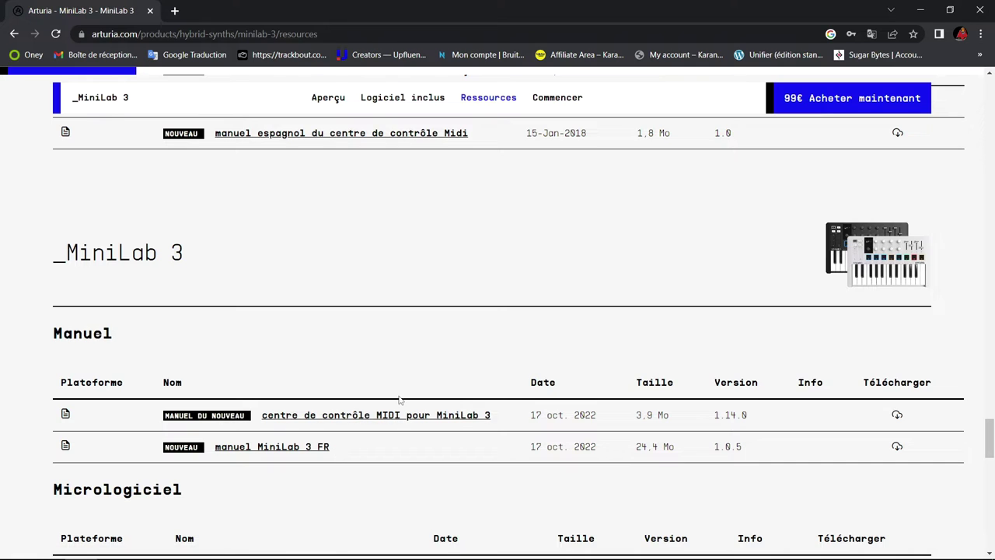
Examine the MiniLab 3 manual, firmware and DAW integration script downloads on the Arturia resources page.
{"action": "scroll", "coordinate": [399, 400], "scroll_direction": "down", "scroll_amount": 3}
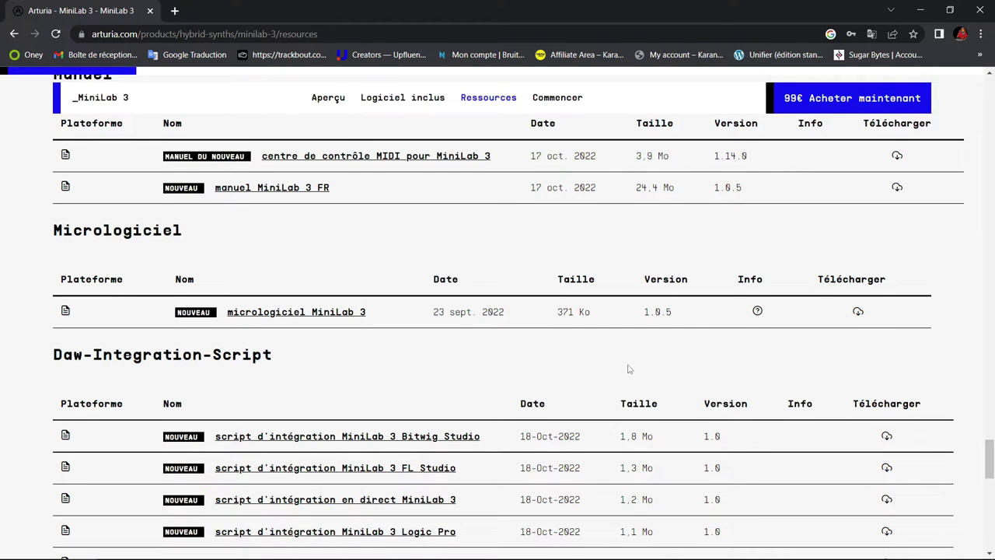
{"action": "scroll", "coordinate": [629, 369], "scroll_direction": "down", "scroll_amount": 2}
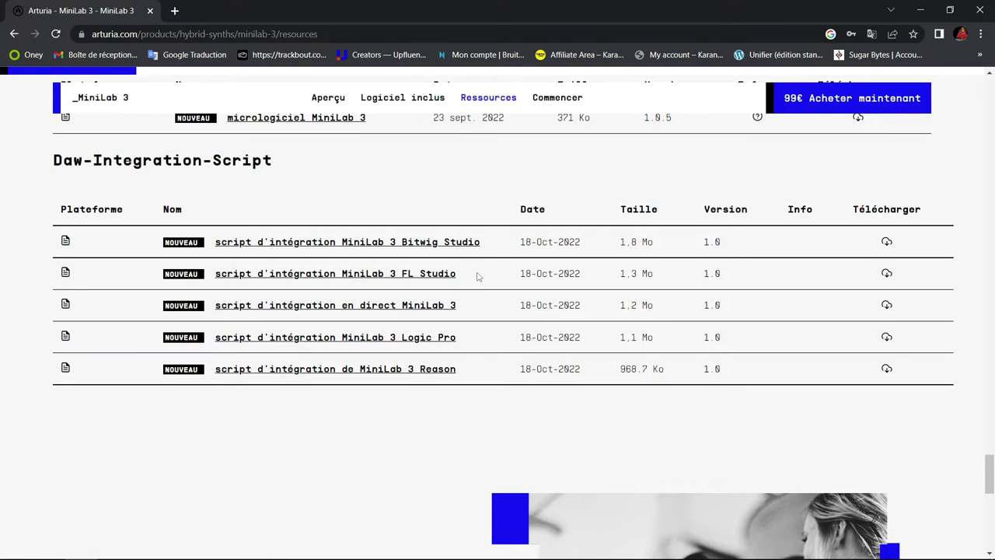
{"action": "scroll", "coordinate": [478, 276], "scroll_direction": "up", "scroll_amount": 1}
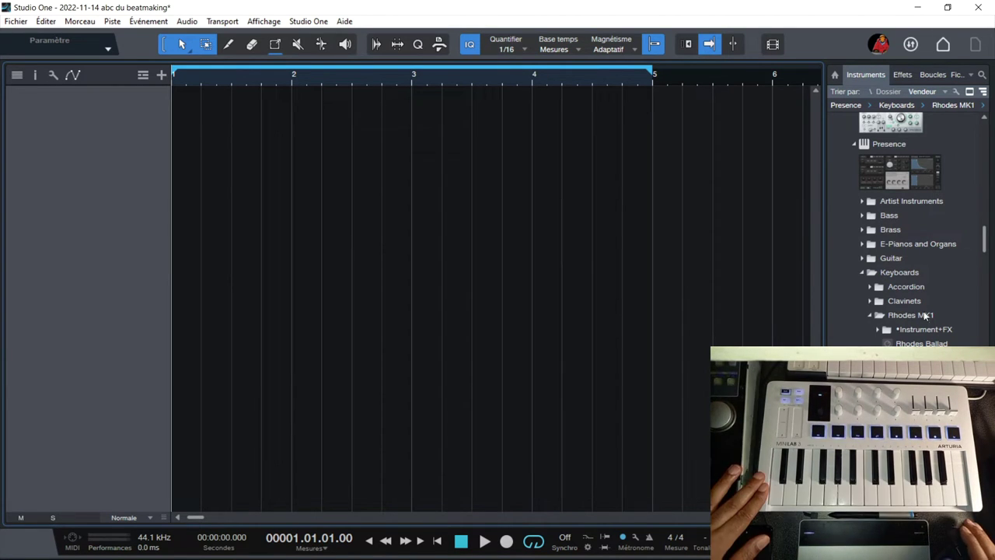
In Studio One's external device options, start adding a new keyboard with manufacturer ARTURIA and name MINILAB3 clavier.
{"action": "left_click", "coordinate": [303, 21]}
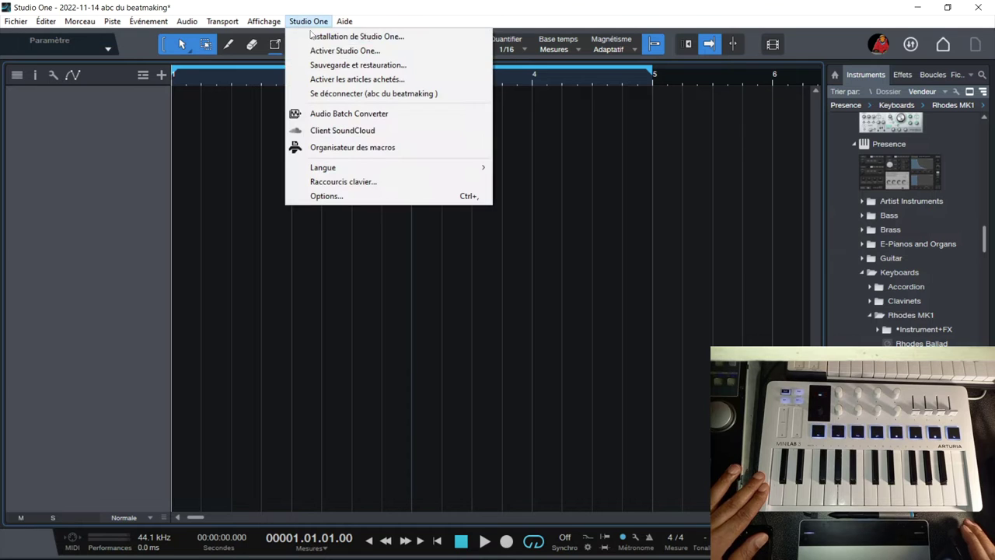
{"action": "left_click", "coordinate": [333, 197]}
{"action": "left_click", "coordinate": [507, 113]}
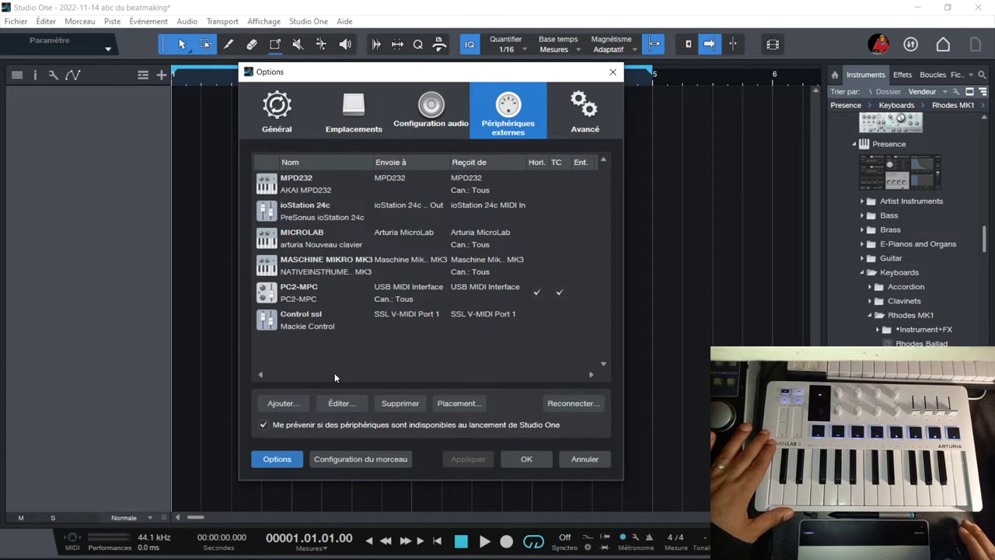
{"action": "left_click", "coordinate": [283, 403]}
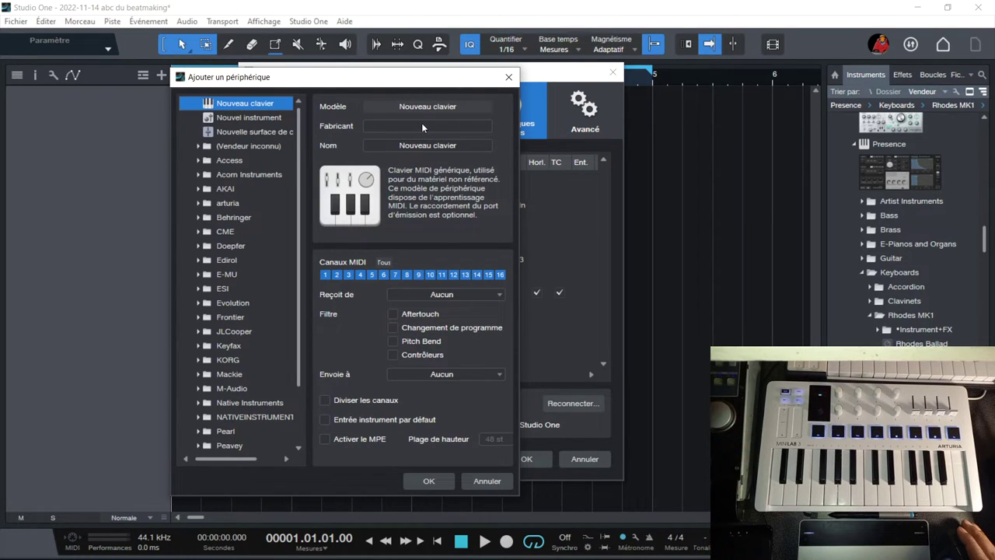
{"action": "left_click", "coordinate": [424, 125]}
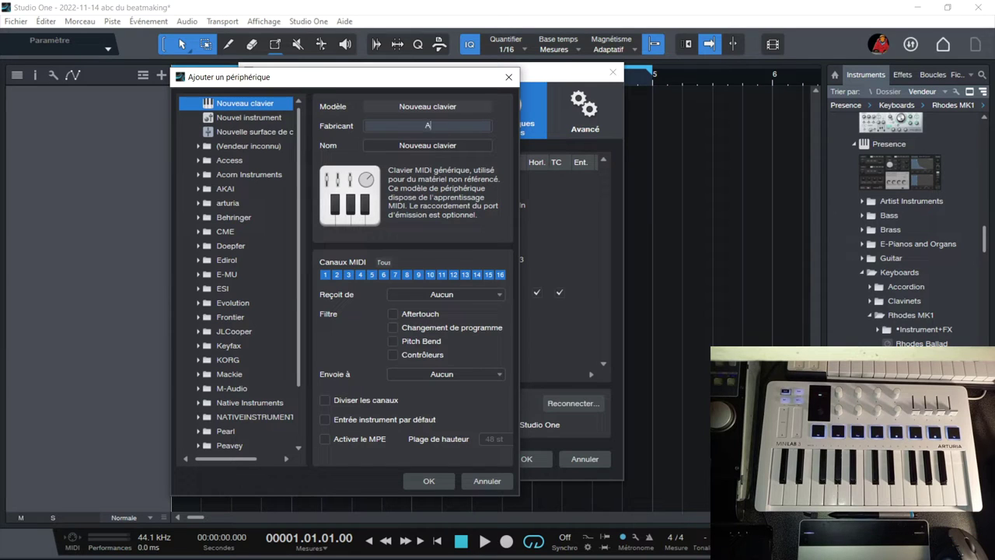
{"action": "type", "text": "ARTURIA"}
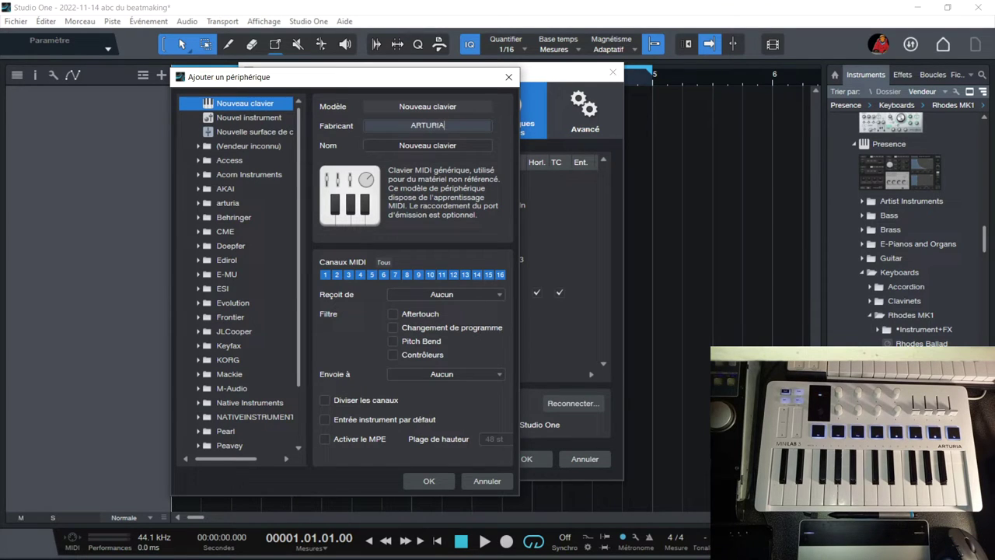
{"action": "left_click", "coordinate": [429, 145]}
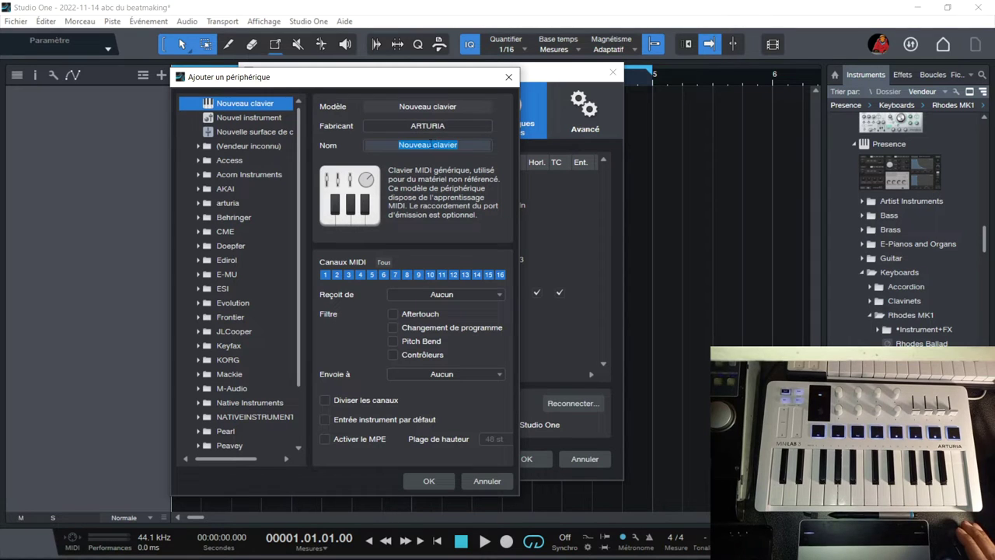
{"action": "left_click_drag", "start_coordinate": [432, 144], "coordinate": [391, 140]}
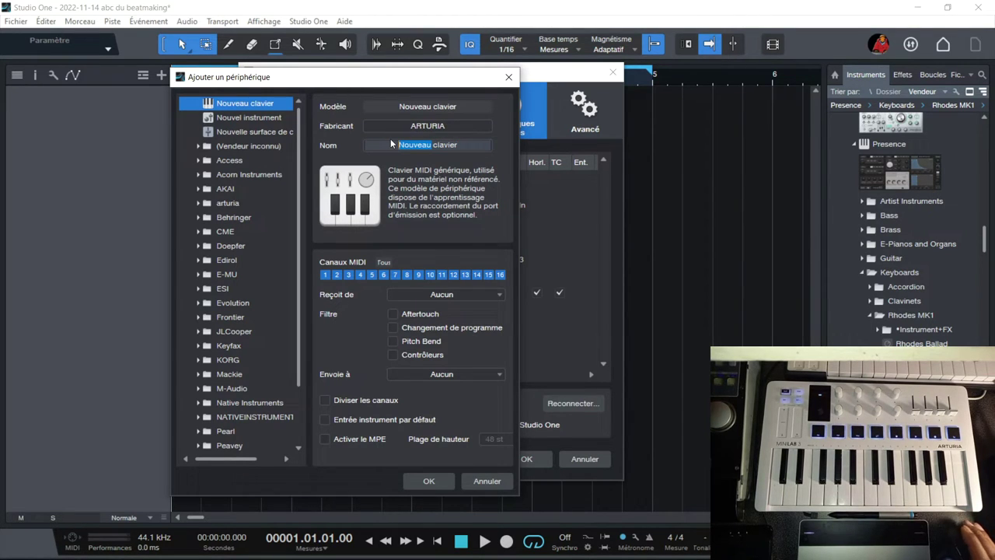
{"action": "type", "text": "MI"}
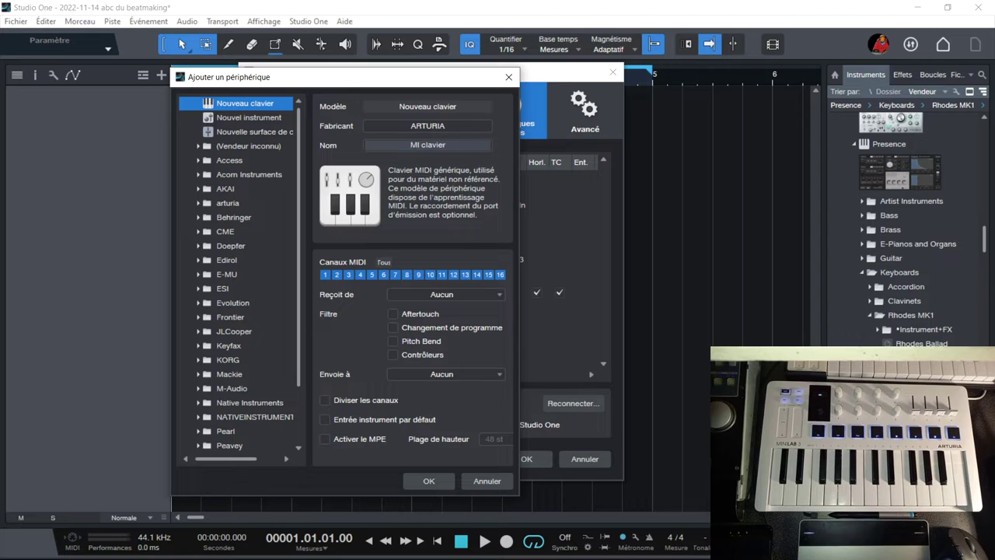
{"action": "type", "text": "NILAB3"}
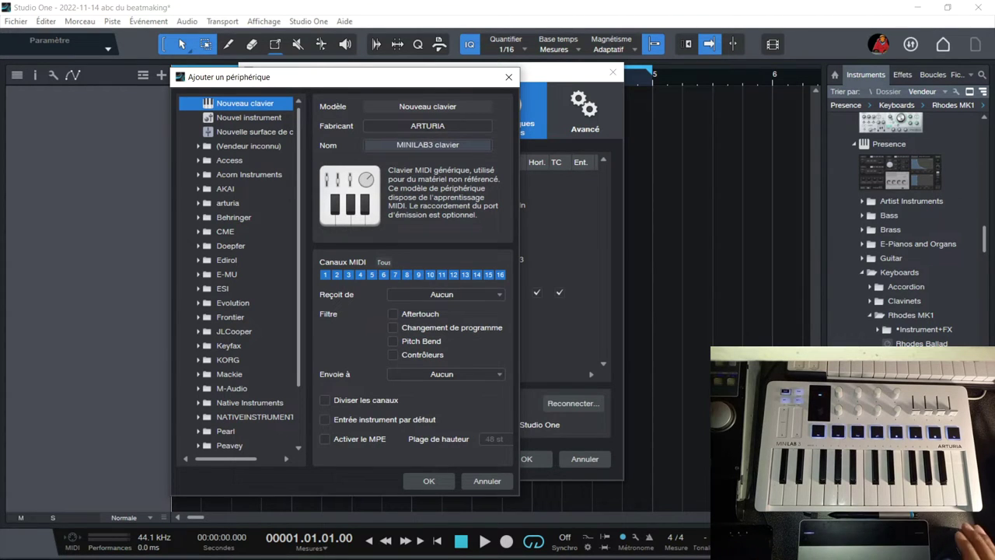
Set the new keyboard to receive from Minilab3 MIDI and send to Minilab3 MIDI [Émulé], then confirm and close the options.
{"action": "left_click", "coordinate": [501, 294]}
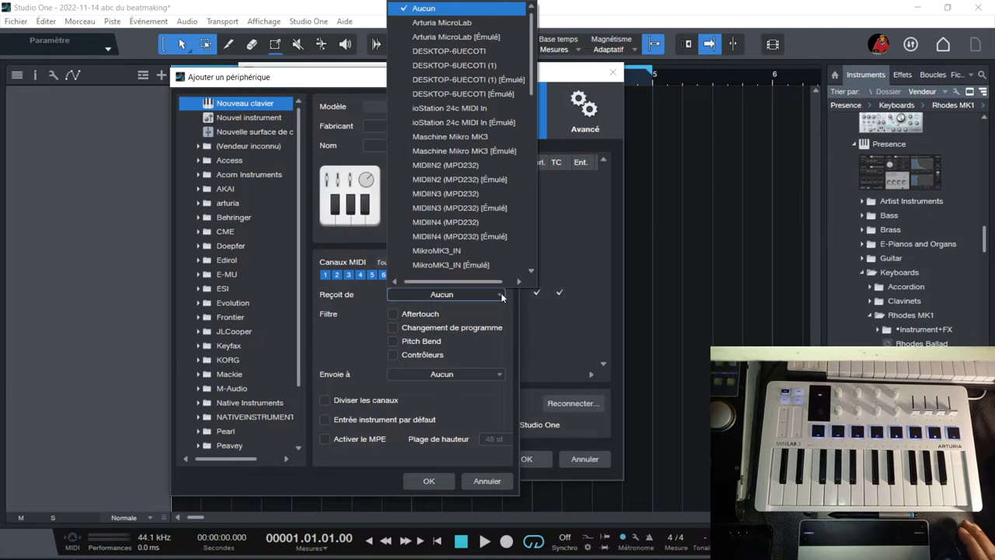
{"action": "scroll", "coordinate": [504, 151], "scroll_direction": "down", "scroll_amount": 1}
{"action": "scroll", "coordinate": [503, 151], "scroll_direction": "down", "scroll_amount": 3}
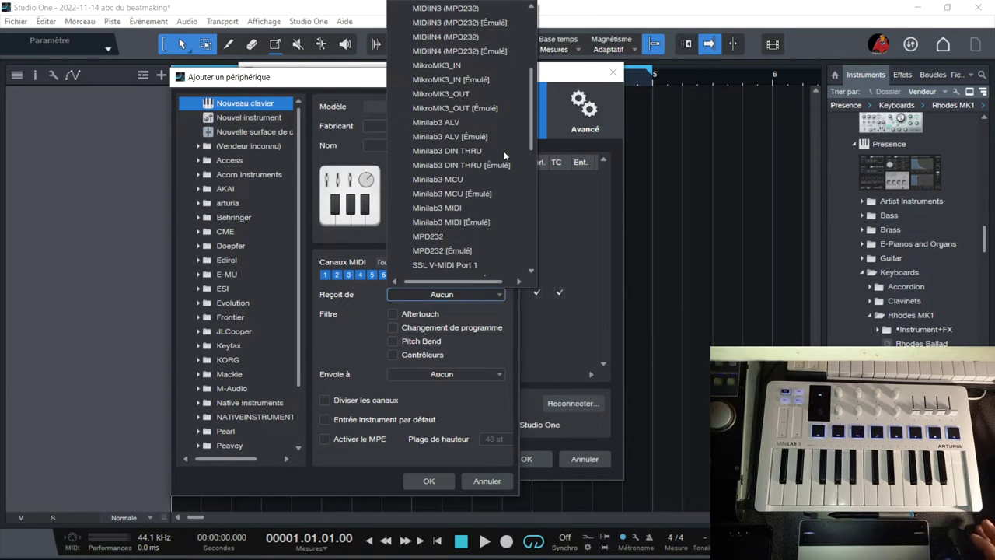
{"action": "left_click", "coordinate": [440, 208]}
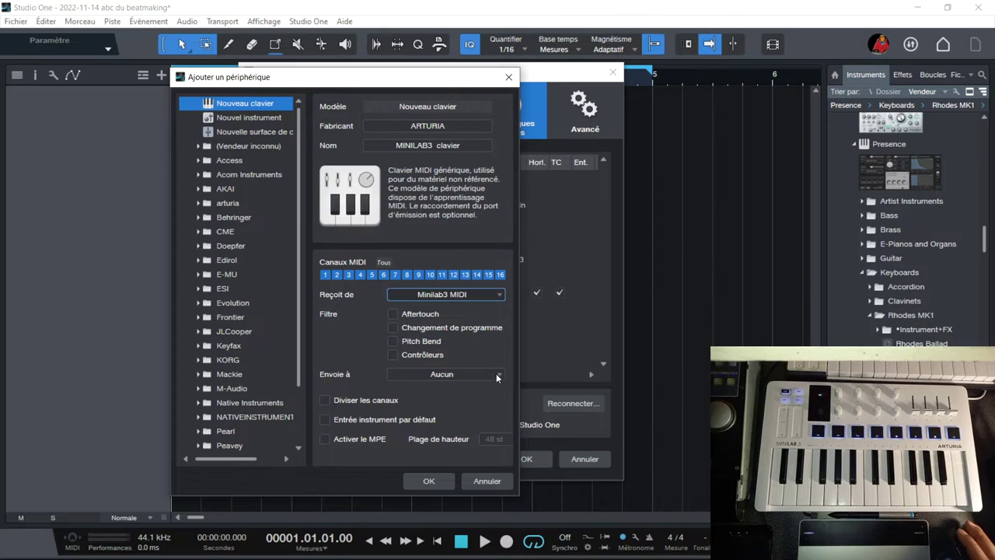
{"action": "left_click", "coordinate": [501, 375]}
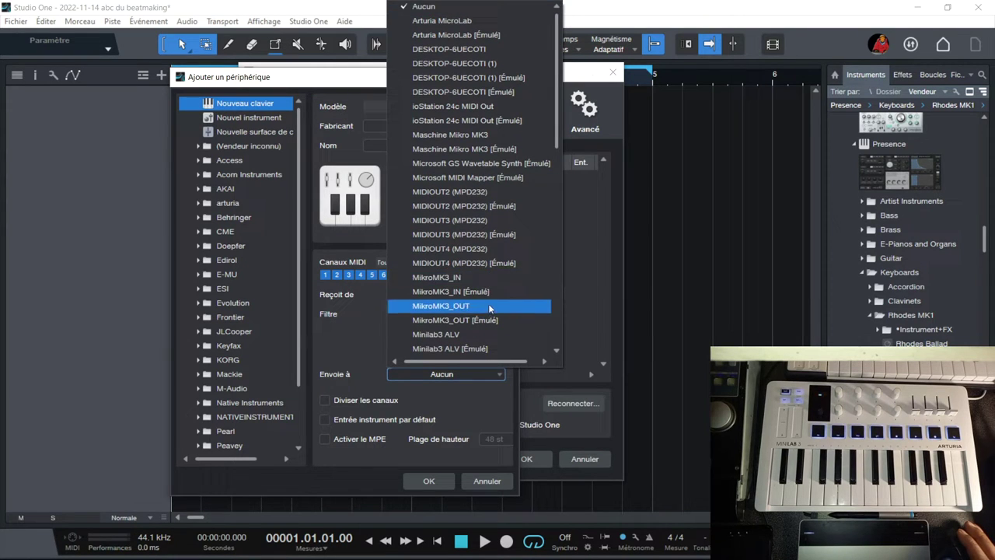
{"action": "scroll", "coordinate": [488, 305], "scroll_direction": "down", "scroll_amount": 3}
{"action": "scroll", "coordinate": [489, 305], "scroll_direction": "down", "scroll_amount": 3}
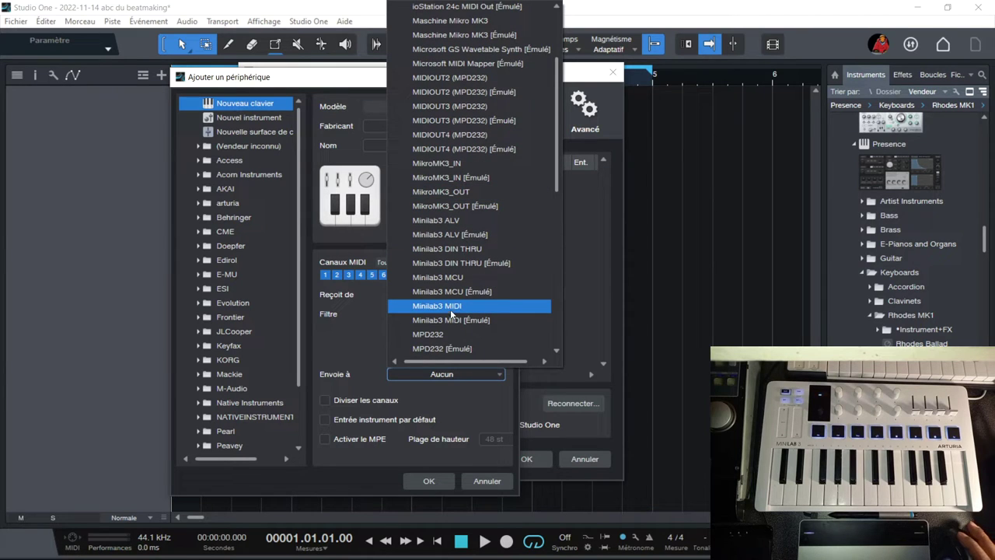
{"action": "left_click", "coordinate": [448, 320]}
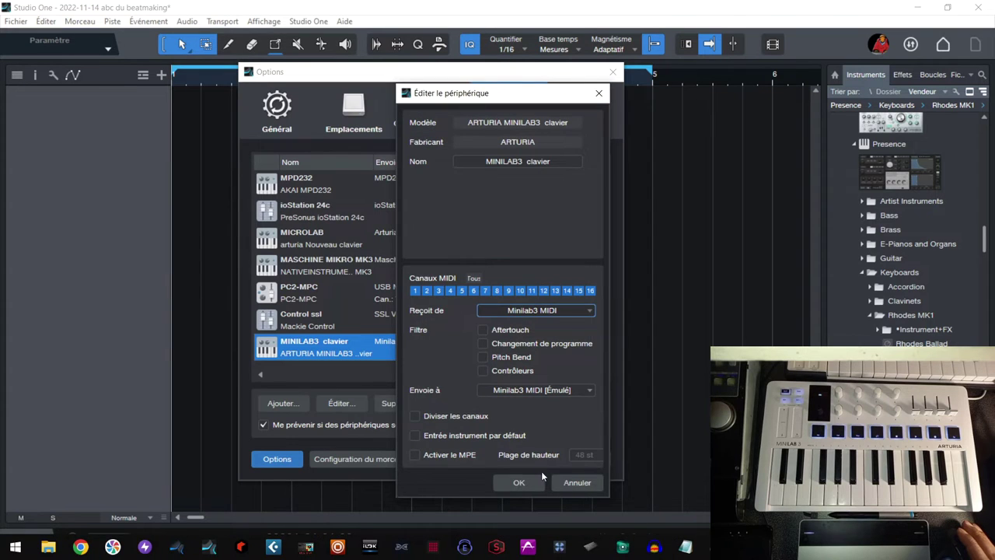
{"action": "left_click", "coordinate": [514, 480]}
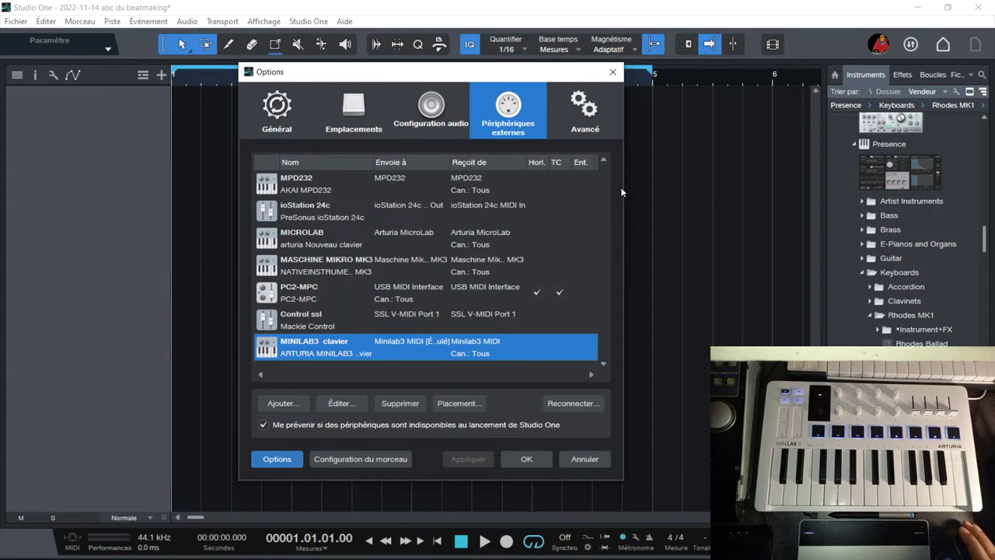
{"action": "left_click", "coordinate": [613, 71]}
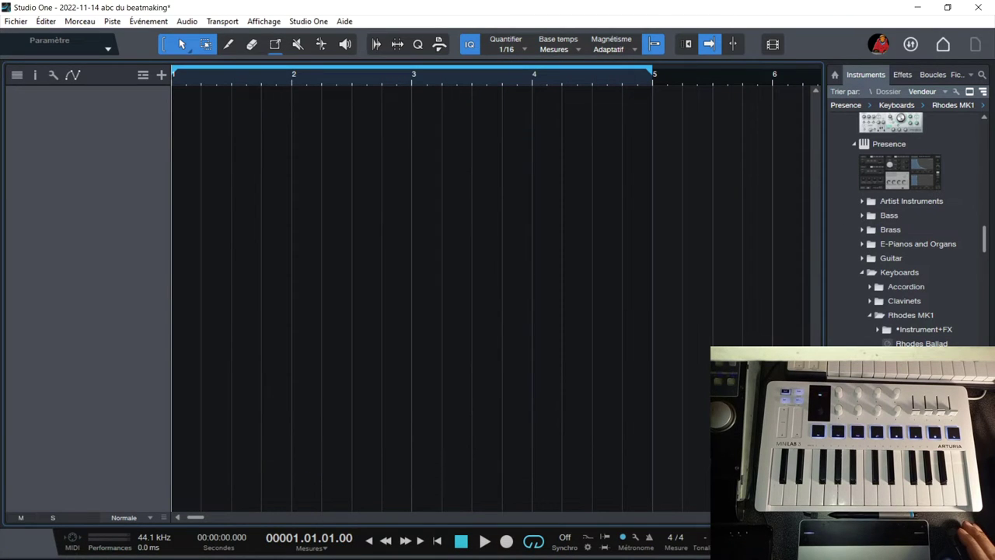
Create an instrument track from the Presence preset Rhodes Full Chorus and close the instrument window.
{"action": "left_click_drag", "start_coordinate": [921, 357], "coordinate": [93, 125]}
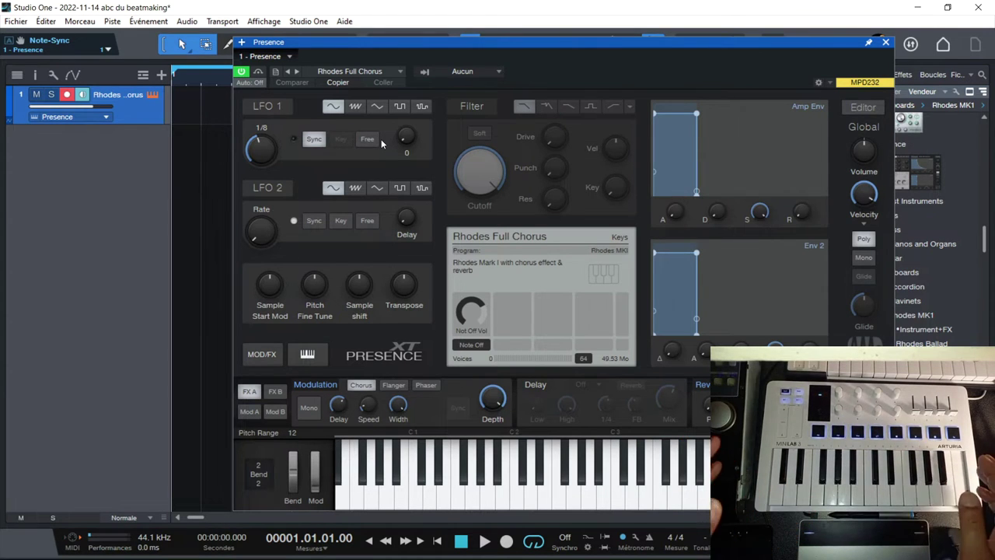
{"action": "left_click", "coordinate": [886, 42]}
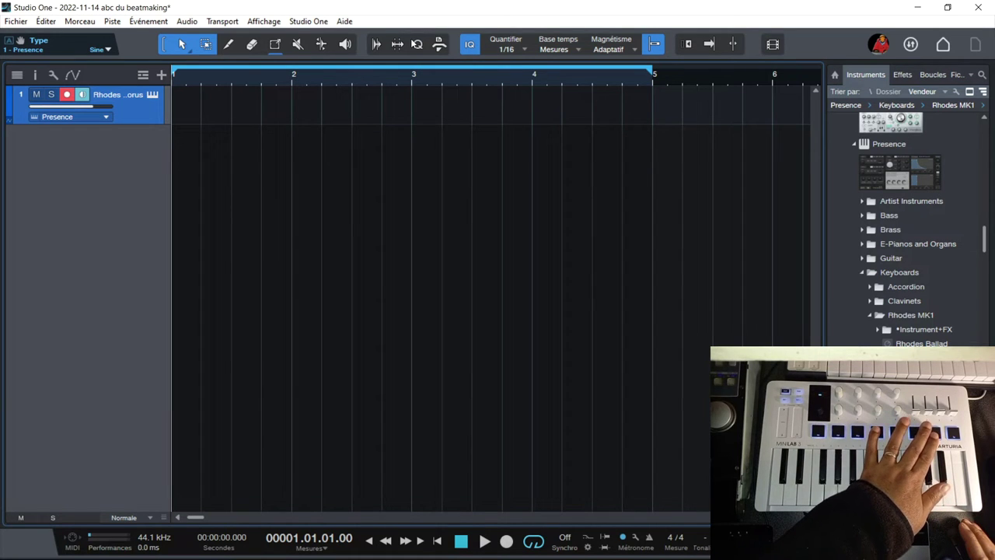
Start adding another external device in the options, choosing the Mackie Control model.
{"action": "left_click", "coordinate": [325, 24]}
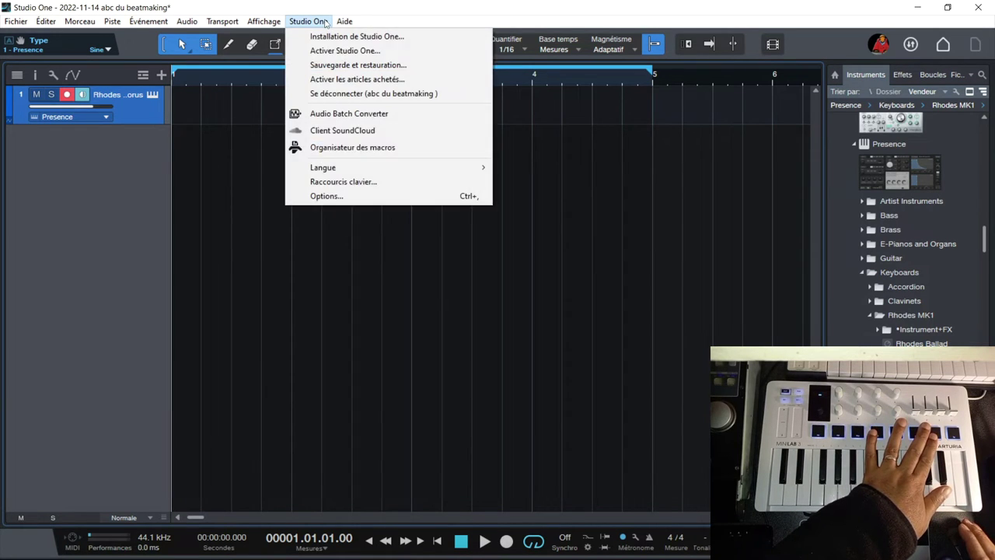
{"action": "left_click", "coordinate": [338, 196]}
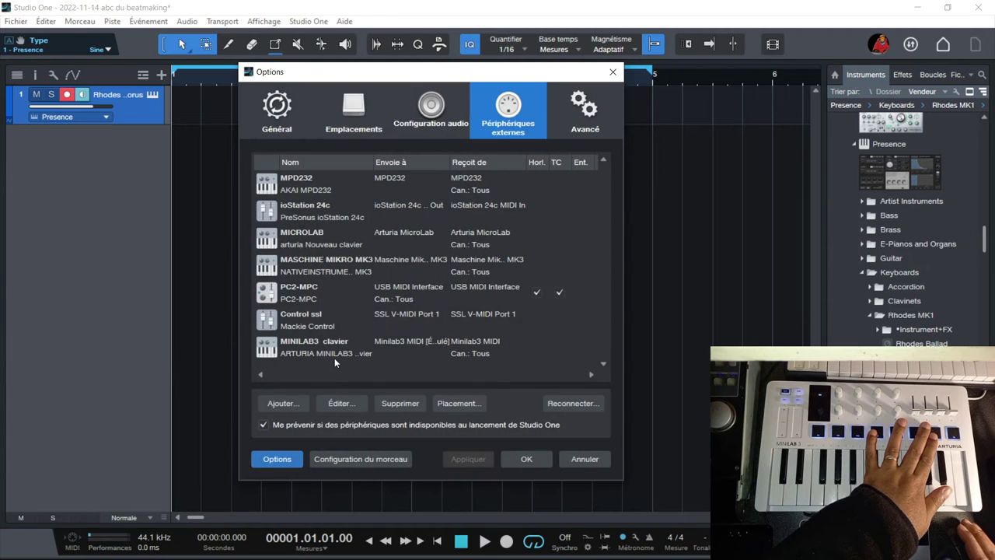
{"action": "left_click", "coordinate": [281, 404]}
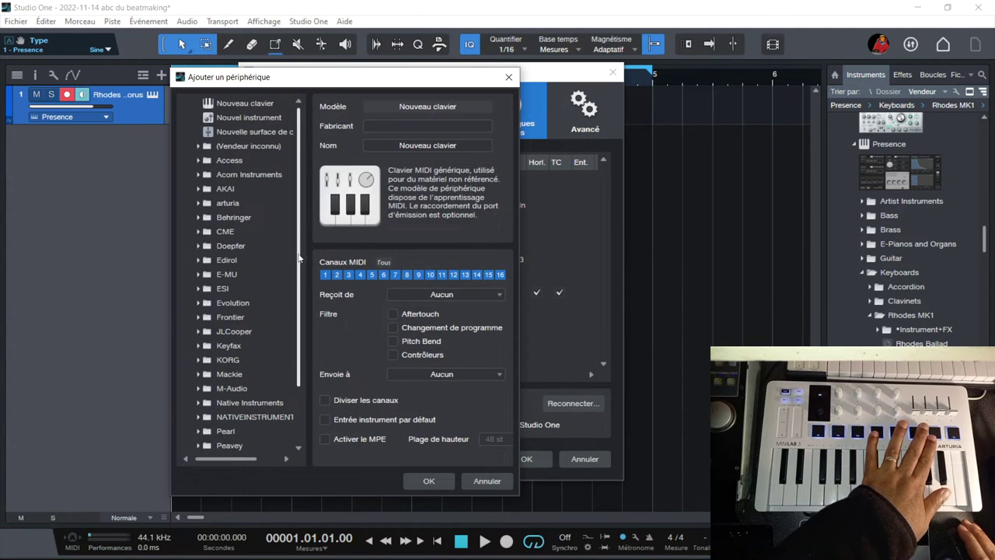
{"action": "left_click_drag", "start_coordinate": [299, 265], "coordinate": [293, 326]}
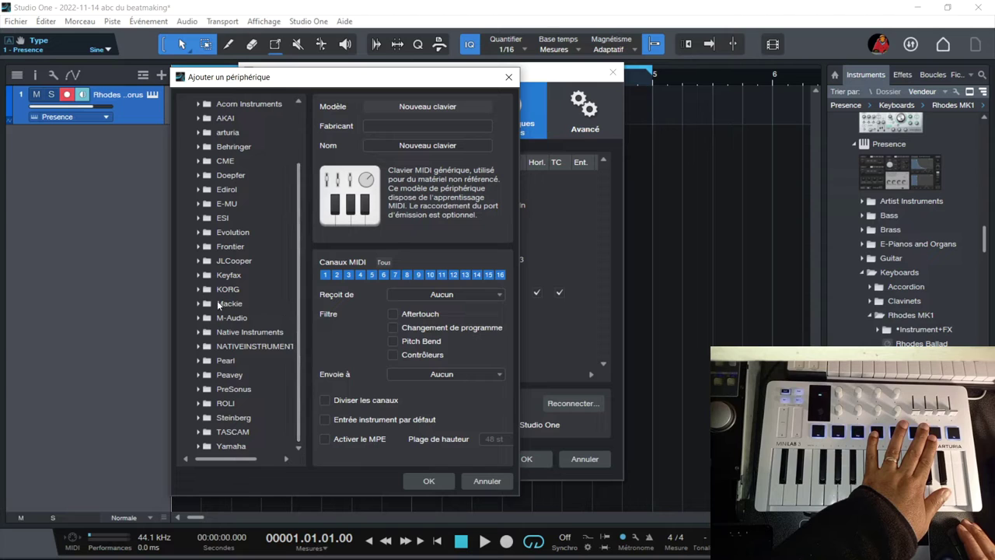
{"action": "left_click", "coordinate": [200, 304]}
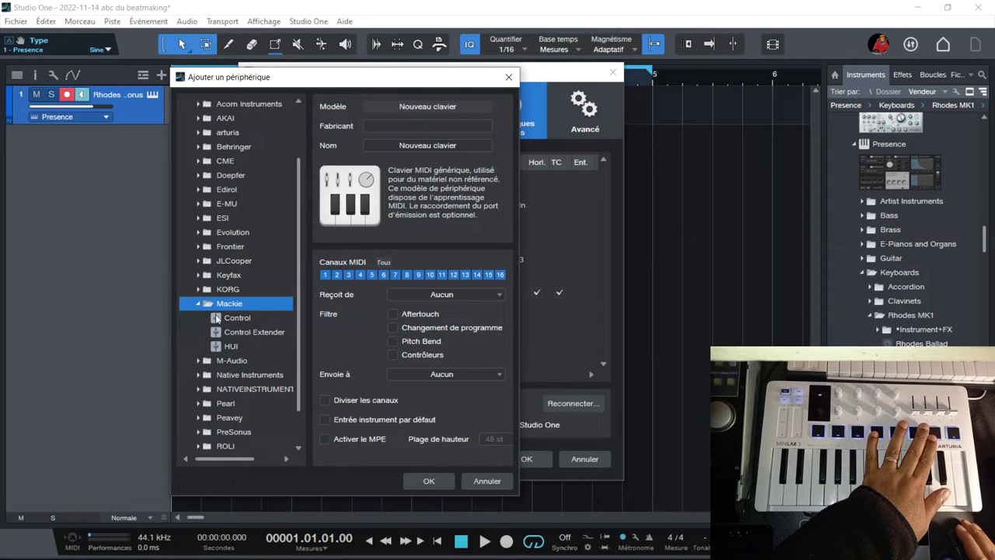
{"action": "left_click", "coordinate": [227, 319]}
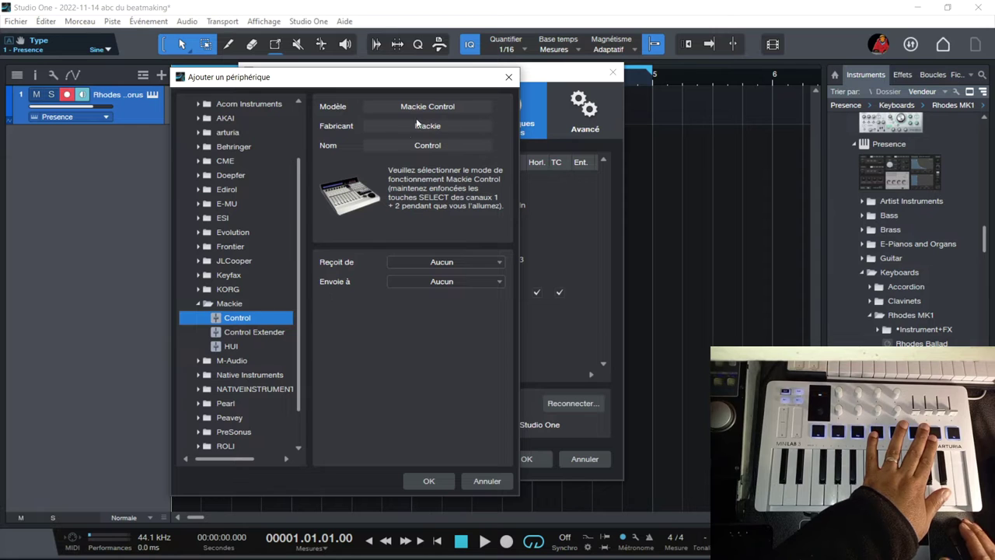
Set the Mackie Control device to receive from Minilab3 MCU, then confirm the device and the options.
{"action": "left_click", "coordinate": [468, 262]}
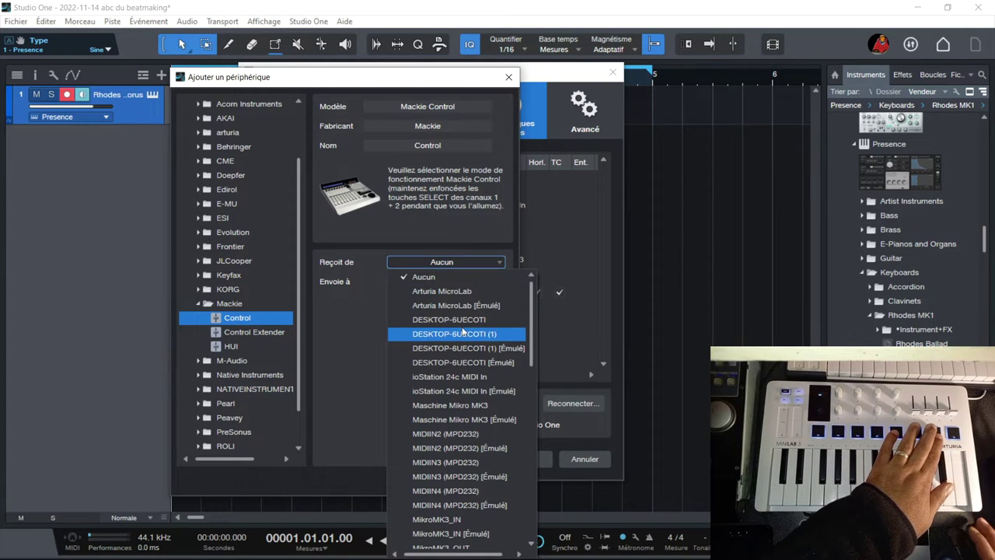
{"action": "scroll", "coordinate": [464, 332], "scroll_direction": "down", "scroll_amount": 2}
{"action": "scroll", "coordinate": [463, 332], "scroll_direction": "down", "scroll_amount": 2}
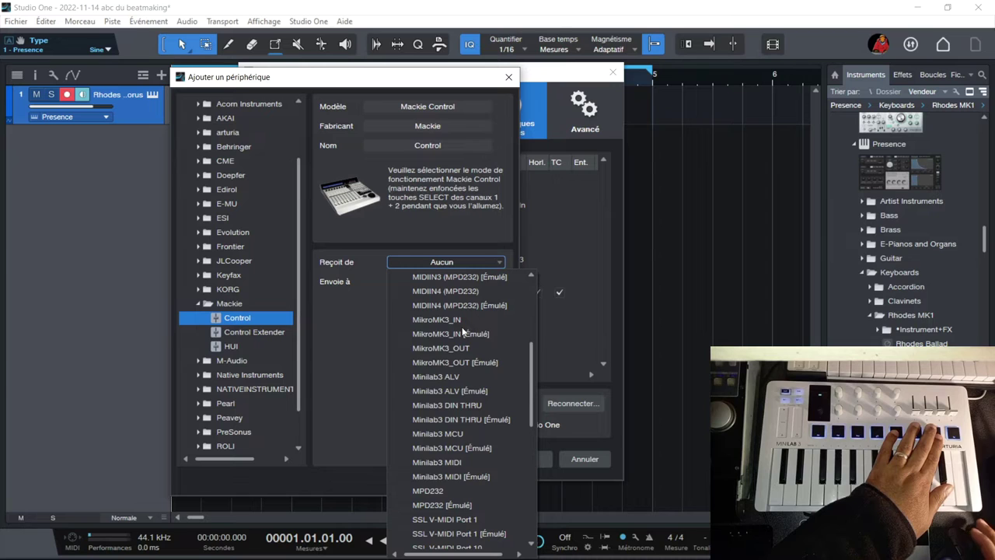
{"action": "left_click", "coordinate": [457, 436]}
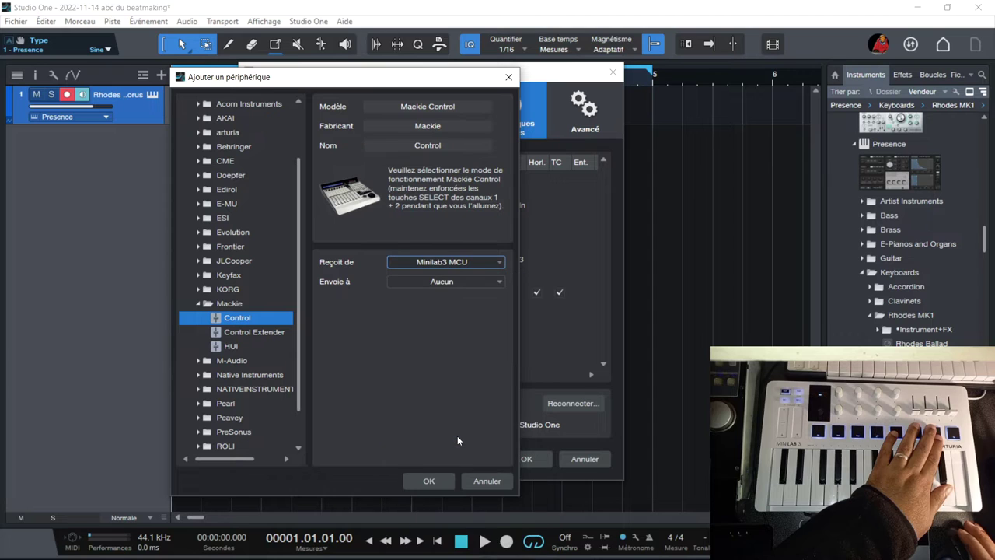
{"action": "left_click", "coordinate": [436, 482]}
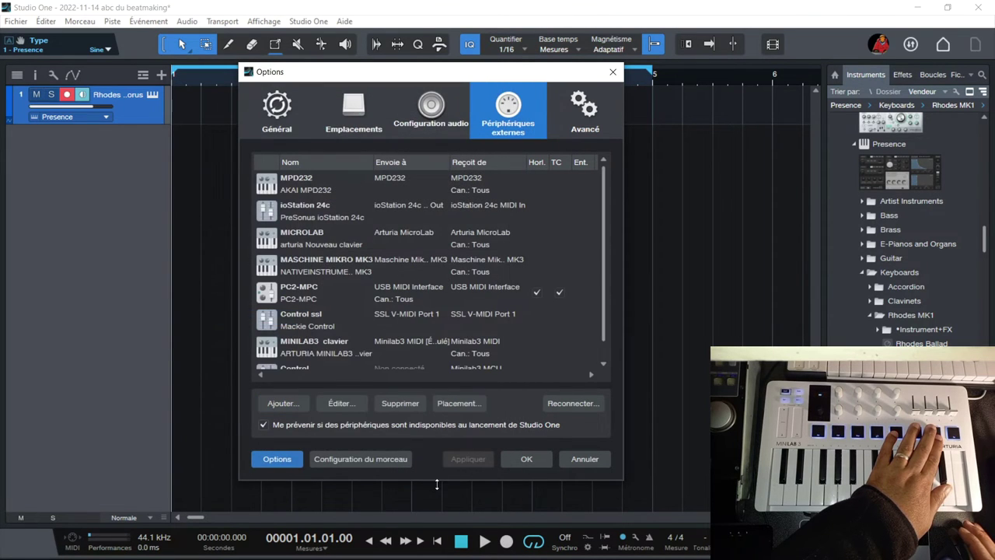
{"action": "left_click", "coordinate": [535, 461]}
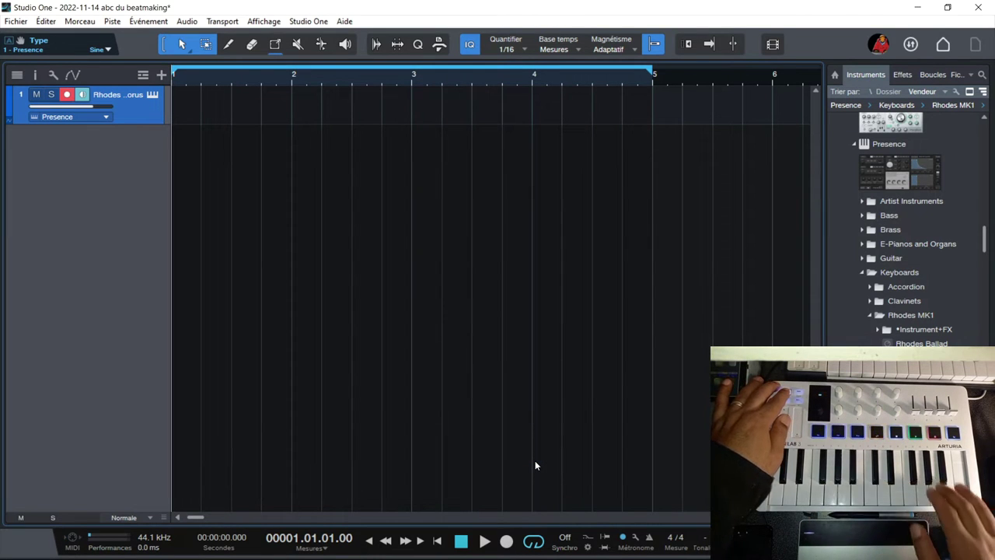
Test the transport by starting and stopping playback.
{"action": "key", "text": "space"}
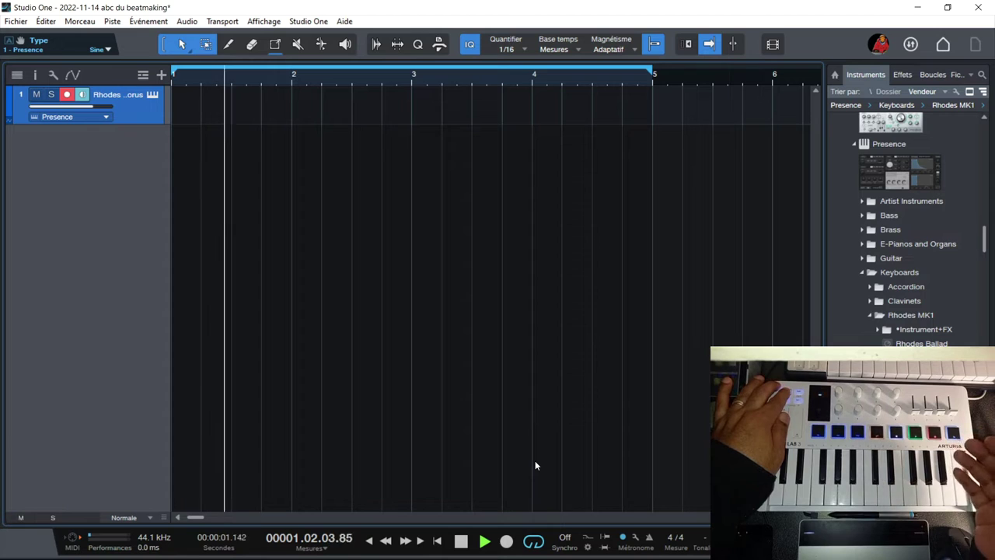
{"action": "key", "text": "space"}
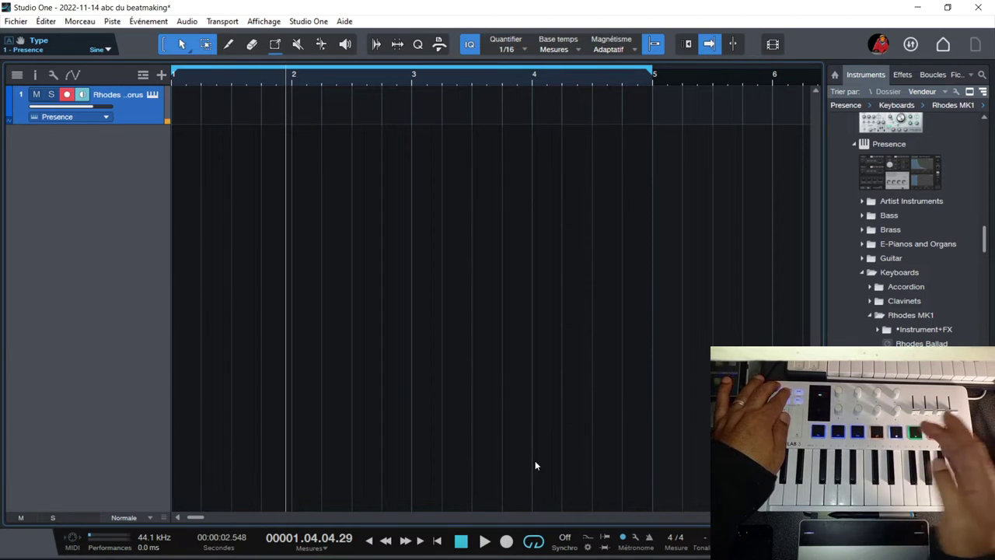
Switch the loop off and back on, record a short test take on the Rhodes track, and delete its clip.
{"action": "key", "text": "KP_Divide"}
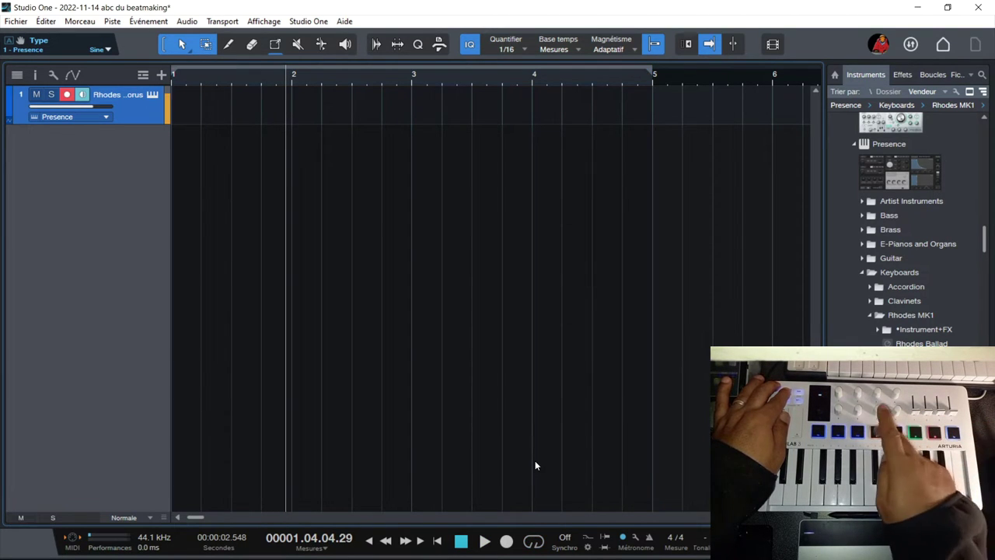
{"action": "key", "text": "KP_Divide"}
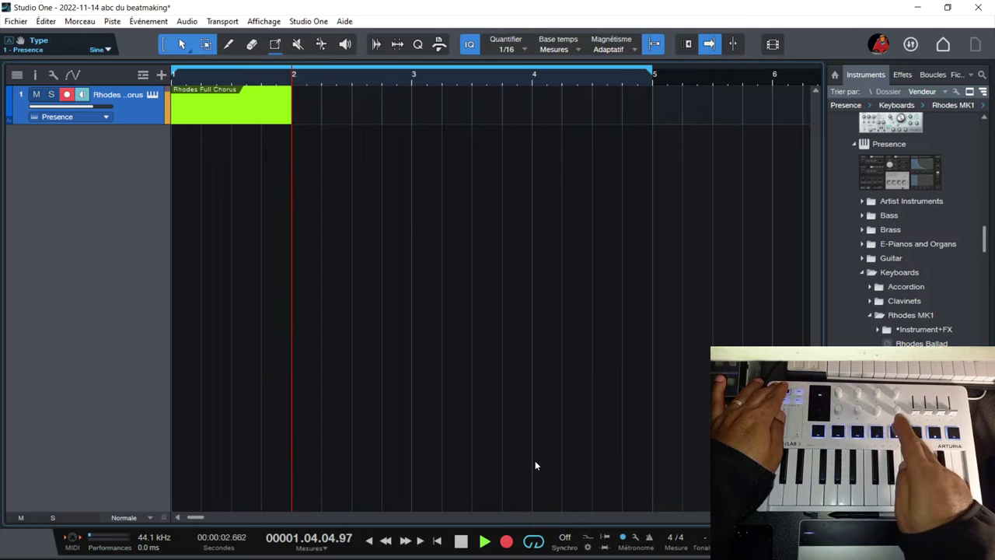
{"action": "key", "text": "space"}
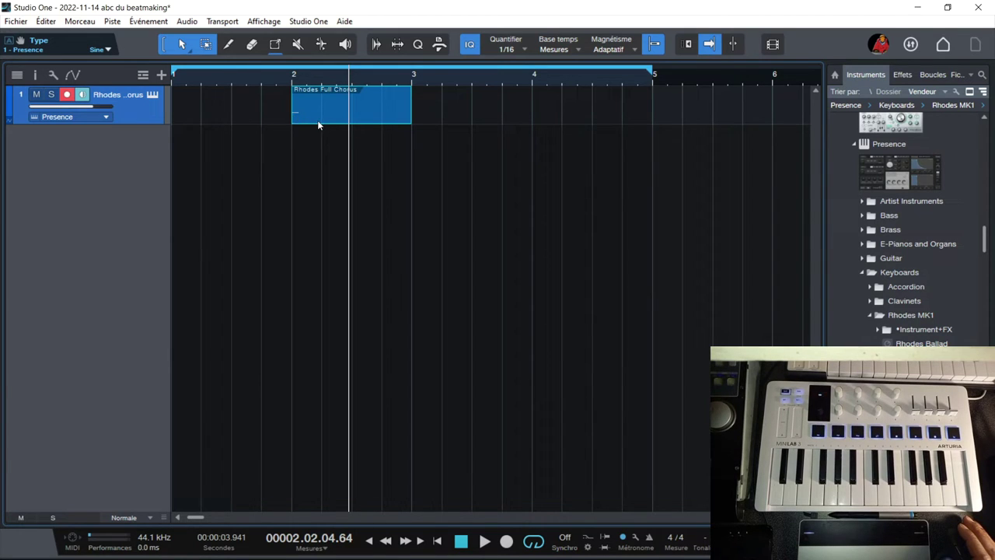
{"action": "key", "text": "Delete"}
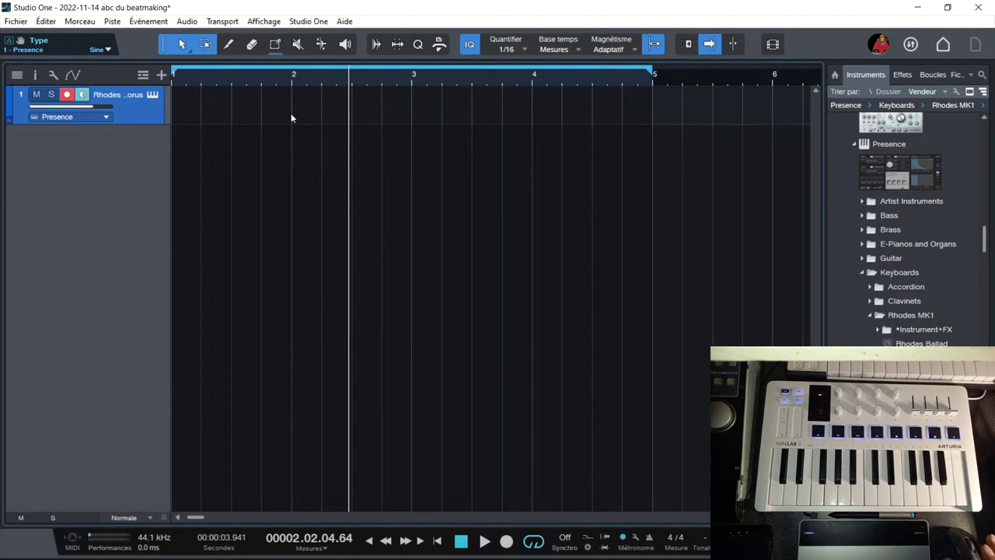
Move MINILAB3 clavier to the top of the console's external devices list and open its control map.
{"action": "key", "text": "F3"}
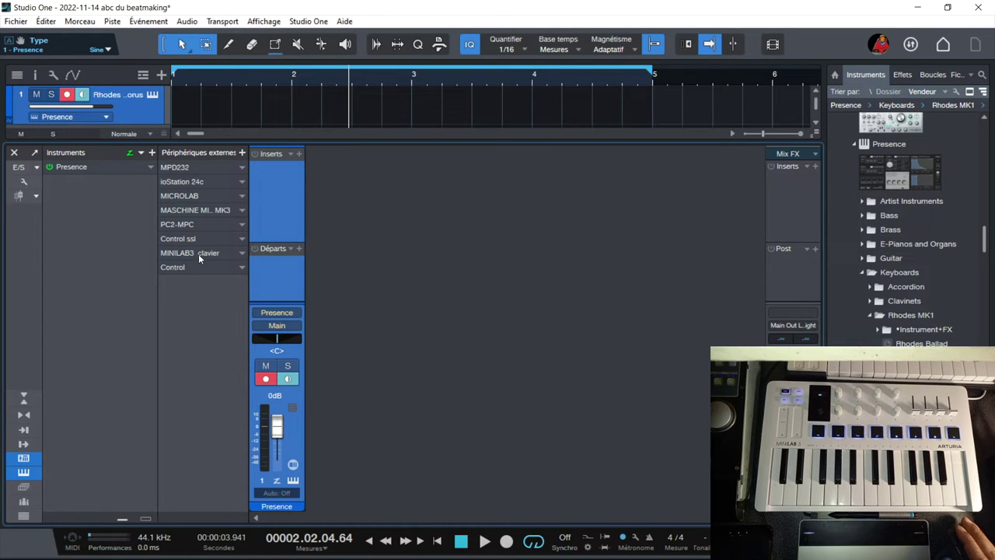
{"action": "left_click_drag", "start_coordinate": [198, 254], "coordinate": [203, 167]}
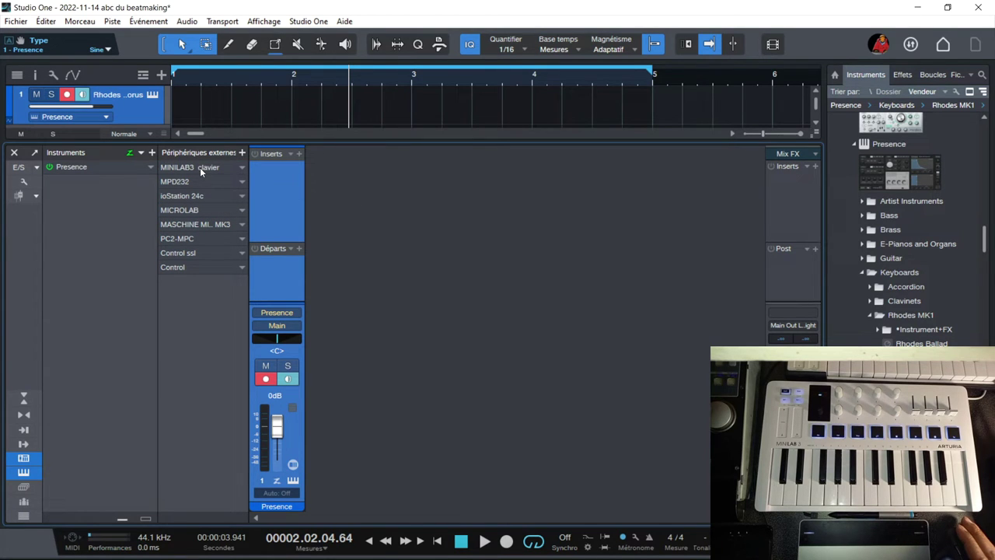
{"action": "double_click", "coordinate": [200, 167]}
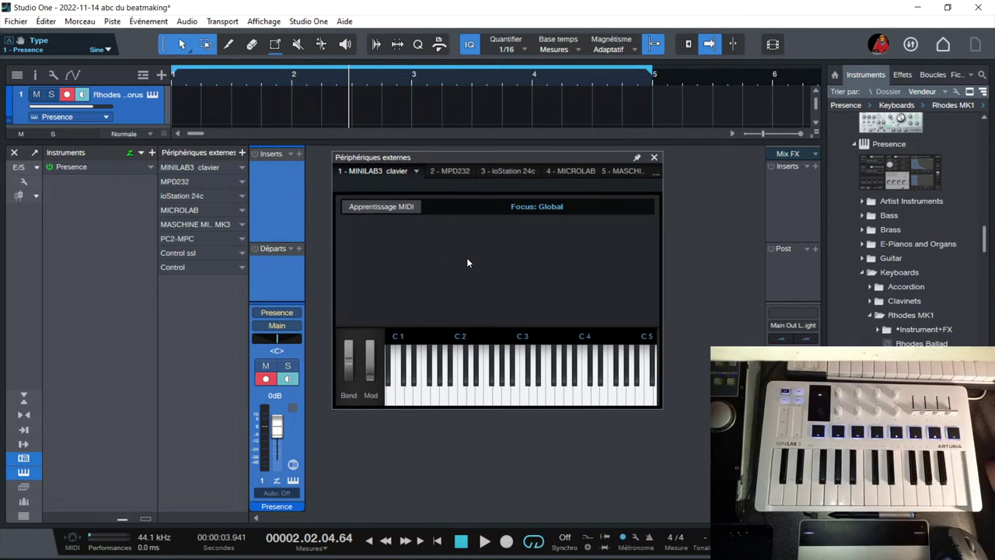
Use MIDI learn to capture the MiniLab's knobs and faders as Control1 to Control12, enlarging the device window to fit them.
{"action": "left_click", "coordinate": [377, 210]}
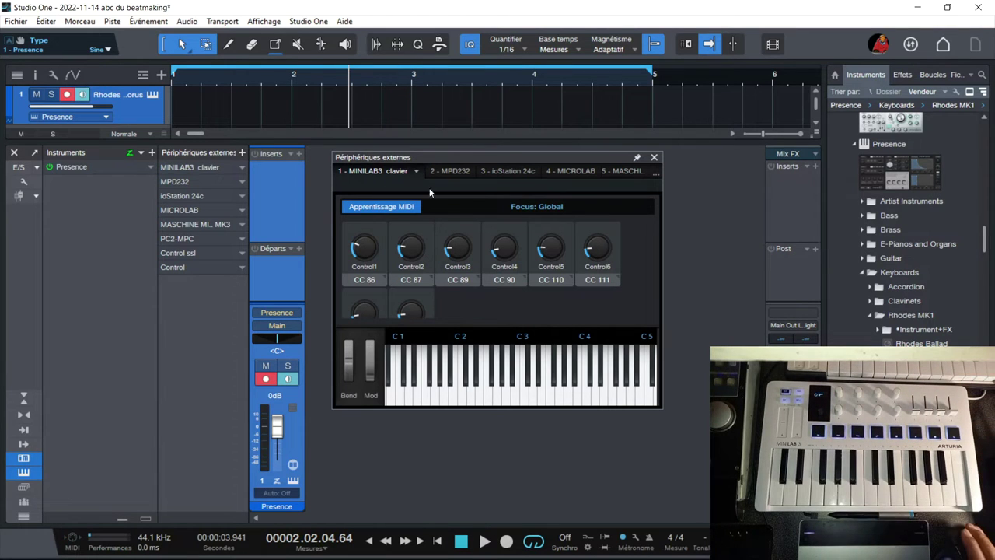
{"action": "left_click_drag", "start_coordinate": [662, 276], "coordinate": [740, 286]}
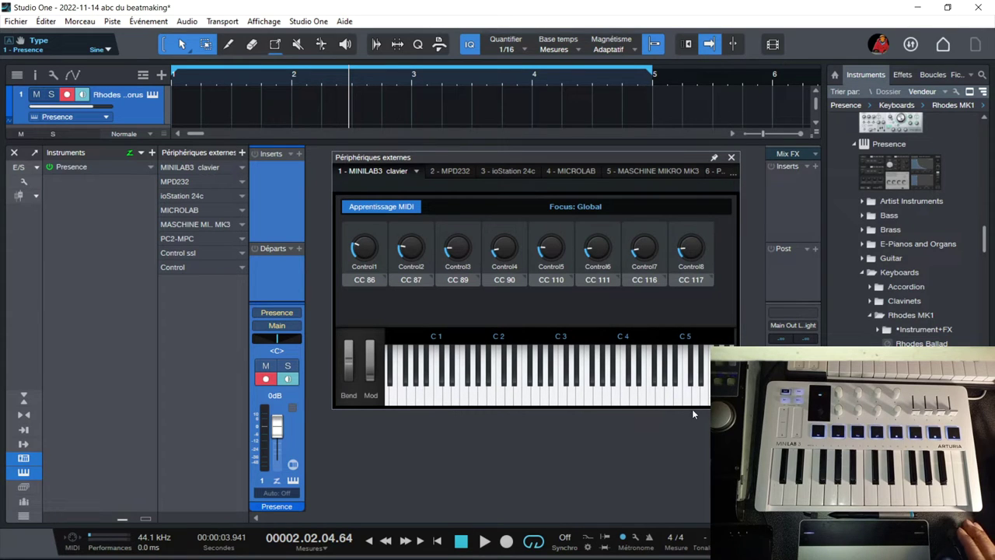
{"action": "left_click_drag", "start_coordinate": [690, 412], "coordinate": [687, 455]}
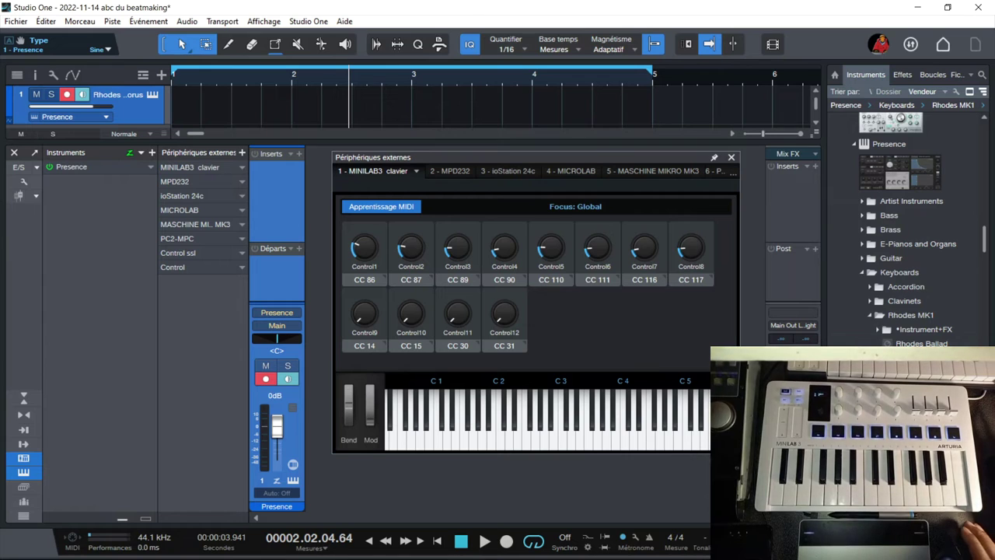
Change Control9 through Control12 to the Fader type, then end MIDI learn and close the device window and the console.
{"action": "right_click", "coordinate": [379, 294]}
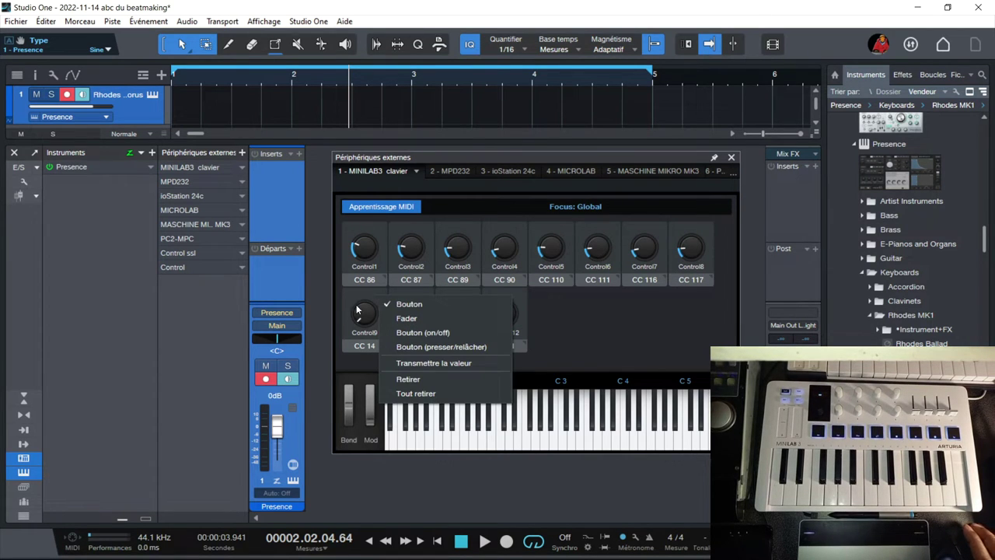
{"action": "left_click", "coordinate": [412, 320]}
{"action": "right_click", "coordinate": [419, 302]}
{"action": "left_click", "coordinate": [441, 325]}
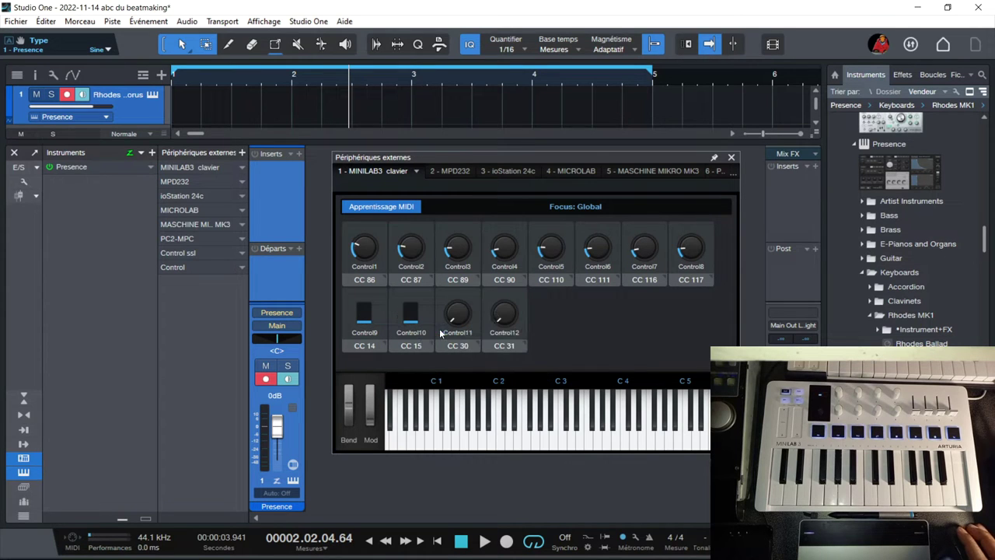
{"action": "right_click", "coordinate": [467, 305]}
{"action": "left_click", "coordinate": [495, 325]}
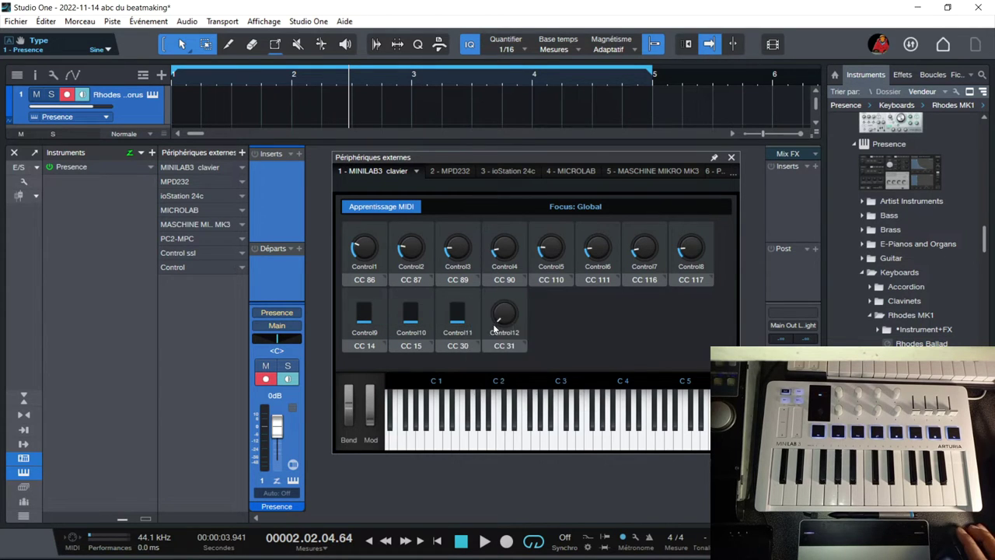
{"action": "right_click", "coordinate": [504, 299]}
{"action": "left_click", "coordinate": [523, 319]}
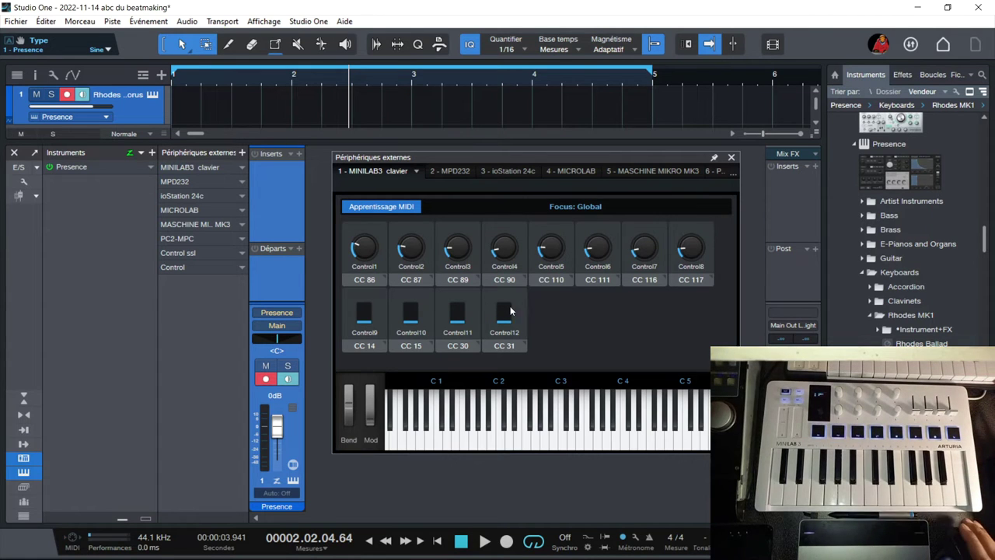
{"action": "left_click", "coordinate": [381, 206]}
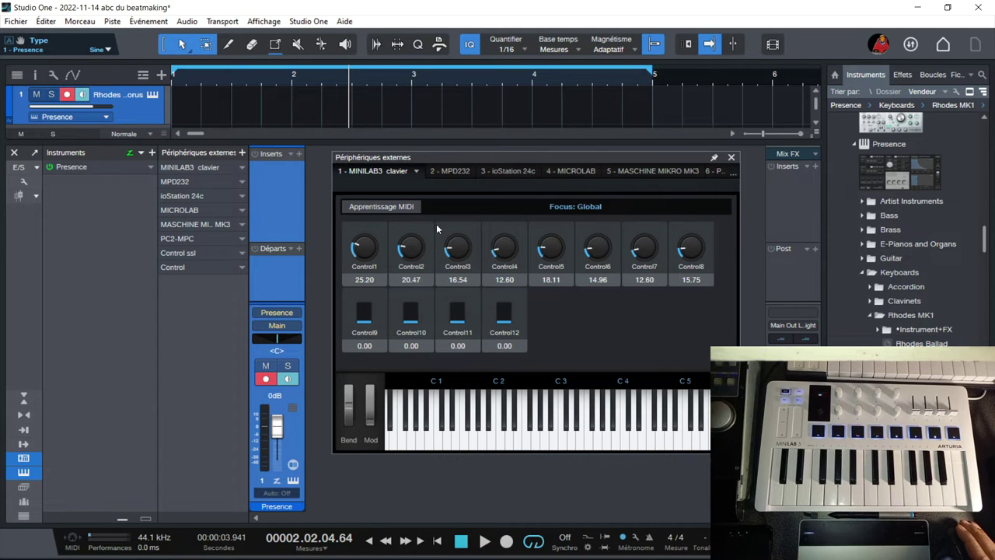
{"action": "left_click", "coordinate": [731, 157]}
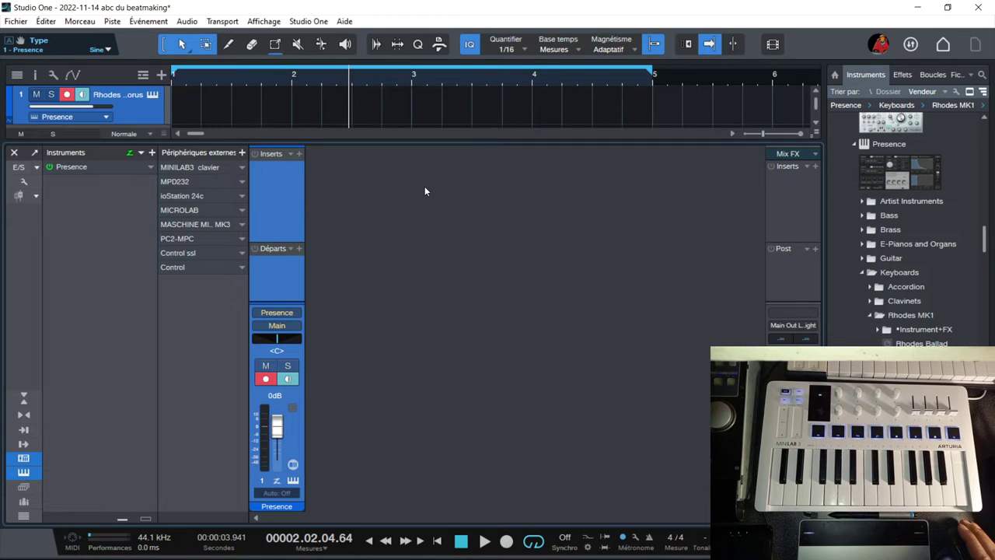
{"action": "key", "text": "F3"}
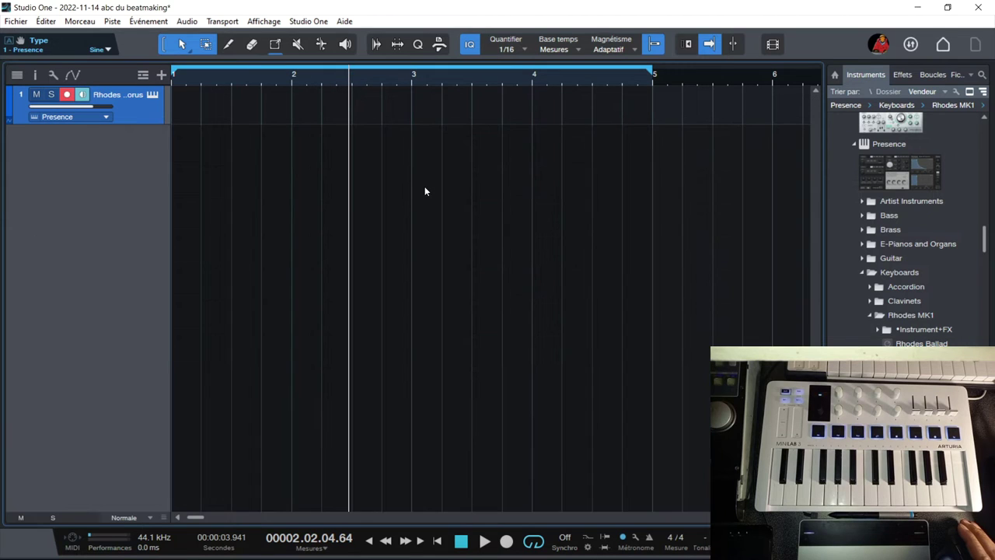
Open the track's Presence instrument, show its control-link bar, and enable the Filter section.
{"action": "left_click", "coordinate": [154, 95]}
{"action": "left_click_drag", "start_coordinate": [548, 42], "coordinate": [478, 44]}
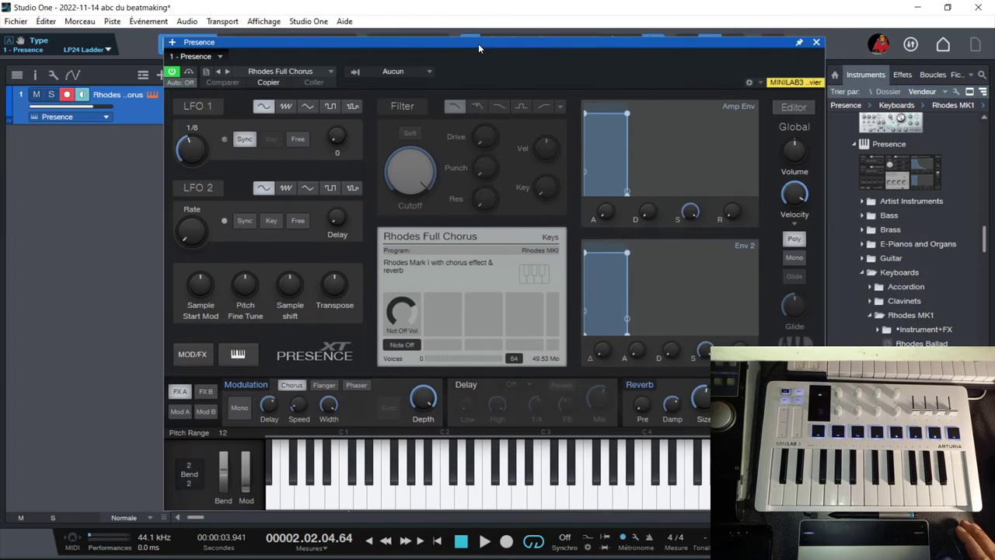
{"action": "left_click", "coordinate": [749, 84]}
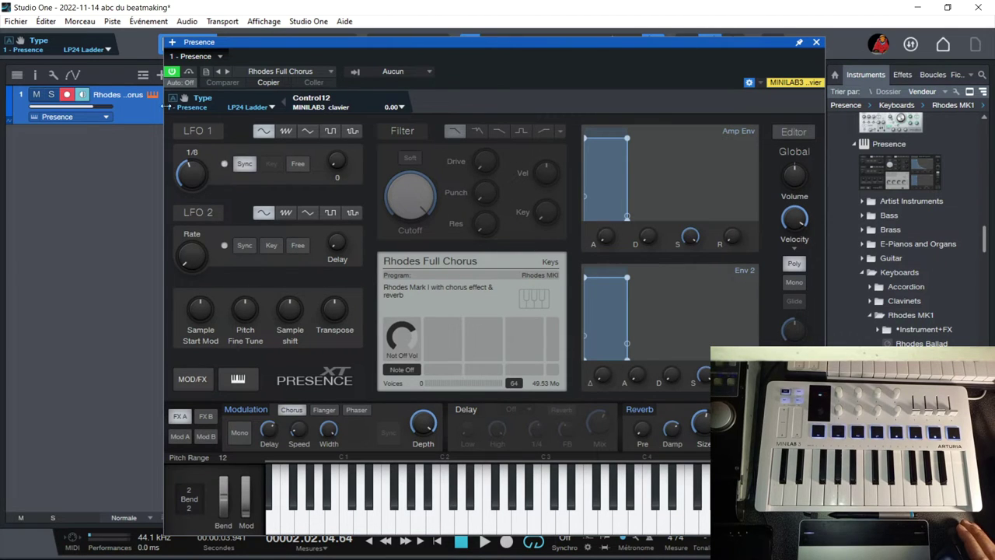
{"action": "left_click", "coordinate": [262, 130]}
{"action": "left_click", "coordinate": [384, 218]}
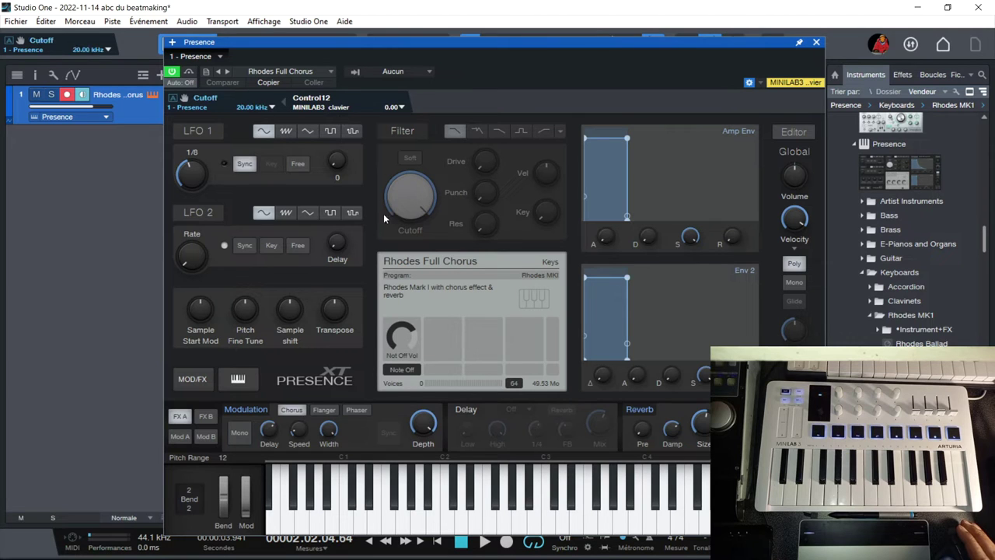
{"action": "left_click", "coordinate": [402, 130]}
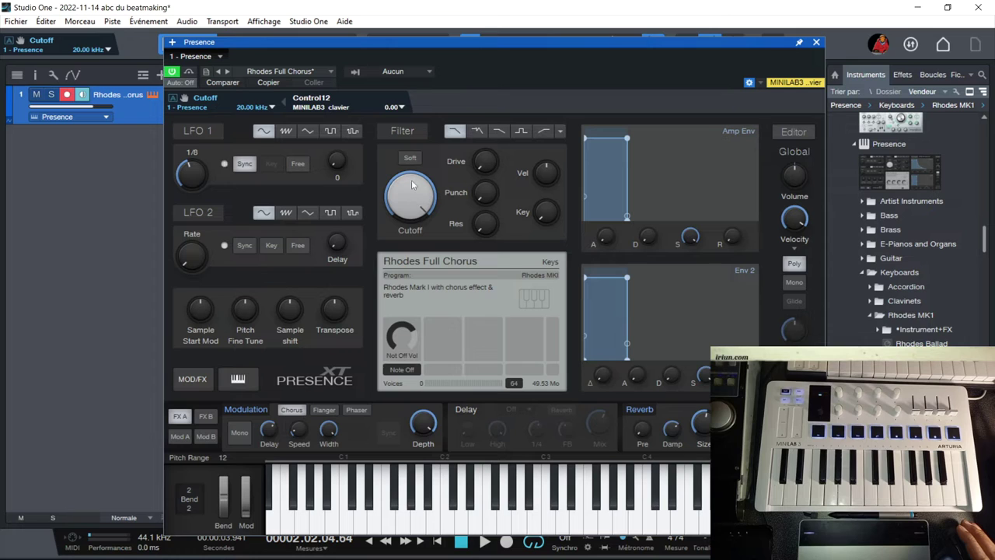
{"action": "mouse_move", "coordinate": [416, 203]}
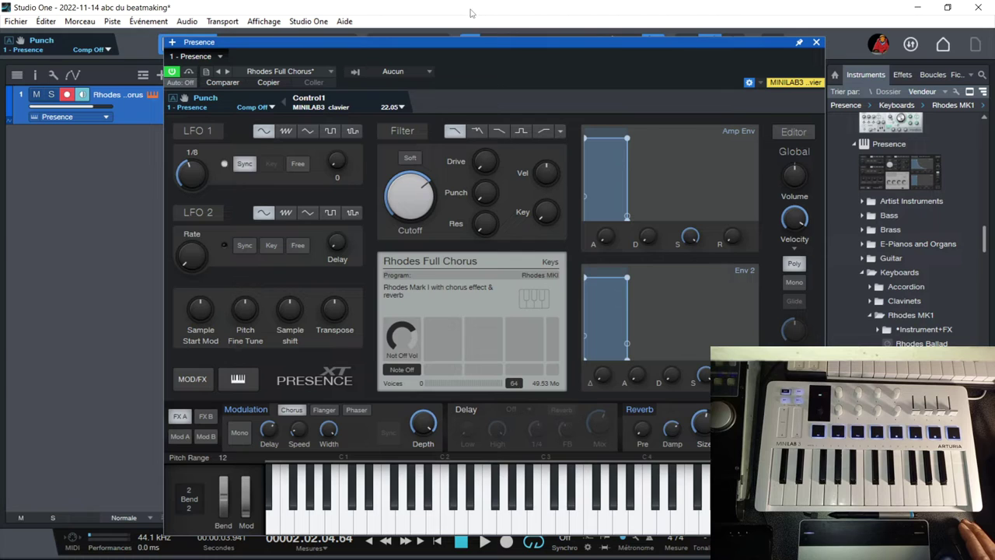
Search the keyboard shortcuts for ASSI, check the key for Assigner le paramètre actuel using 4 Pavé num., and close the options.
{"action": "left_click", "coordinate": [316, 23]}
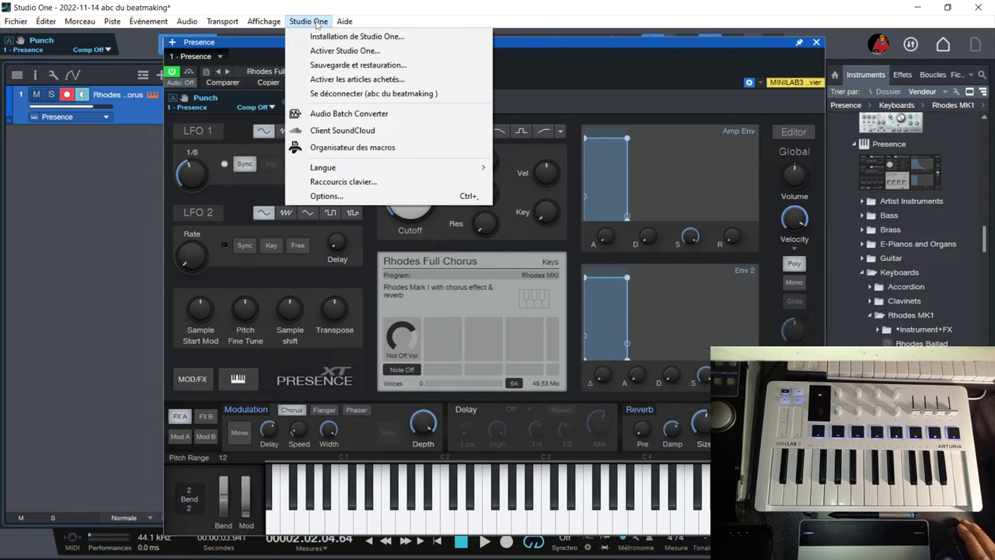
{"action": "left_click", "coordinate": [358, 182]}
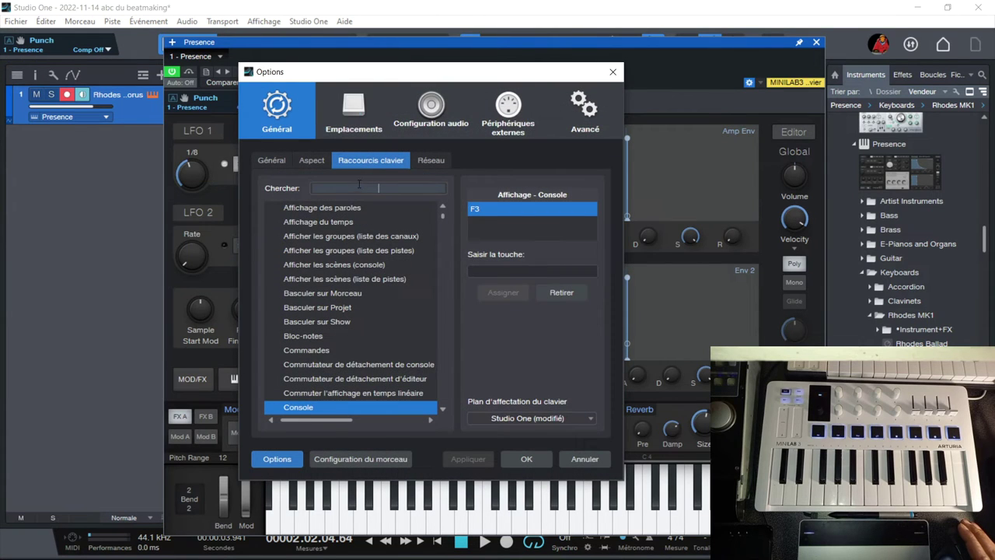
{"action": "type", "text": "ASSI"}
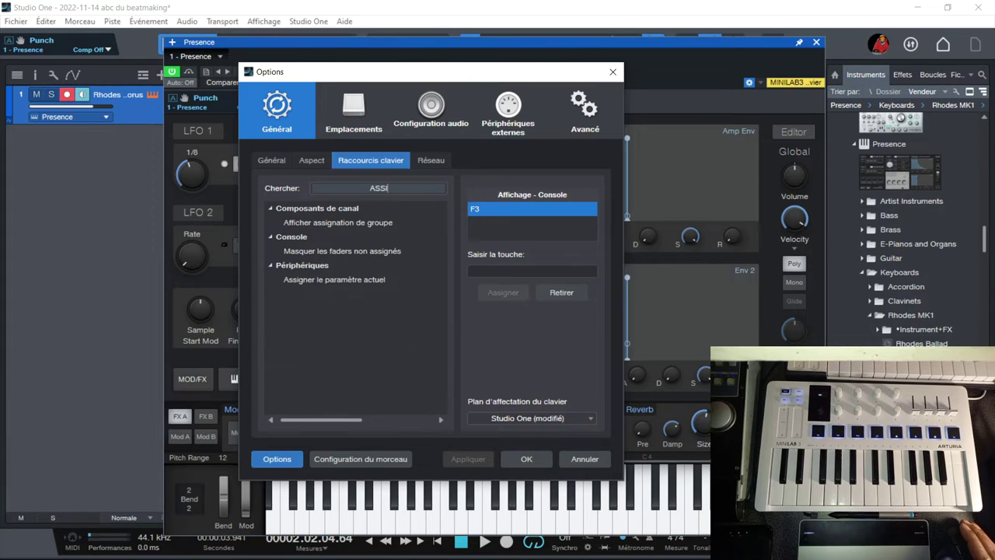
{"action": "left_click", "coordinate": [349, 280]}
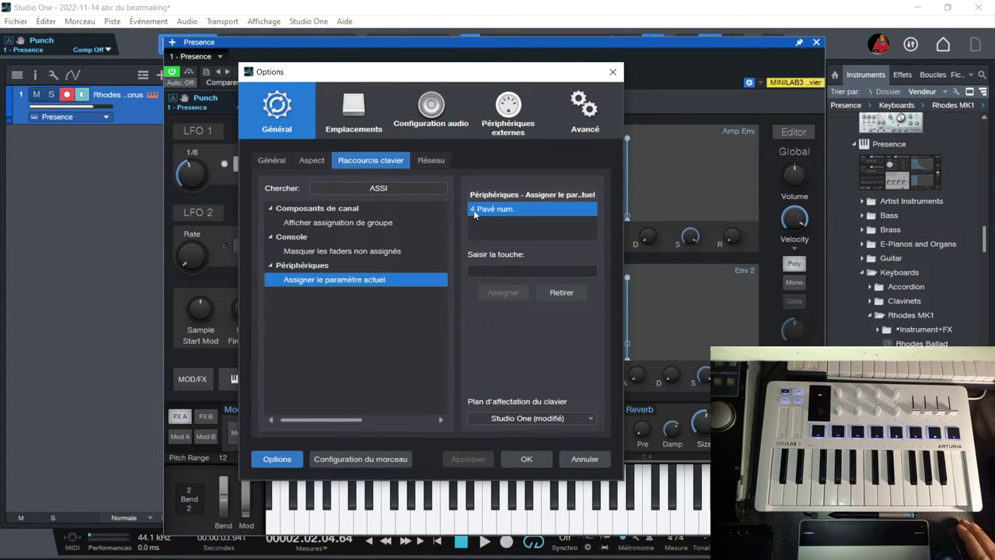
{"action": "left_click", "coordinate": [495, 271]}
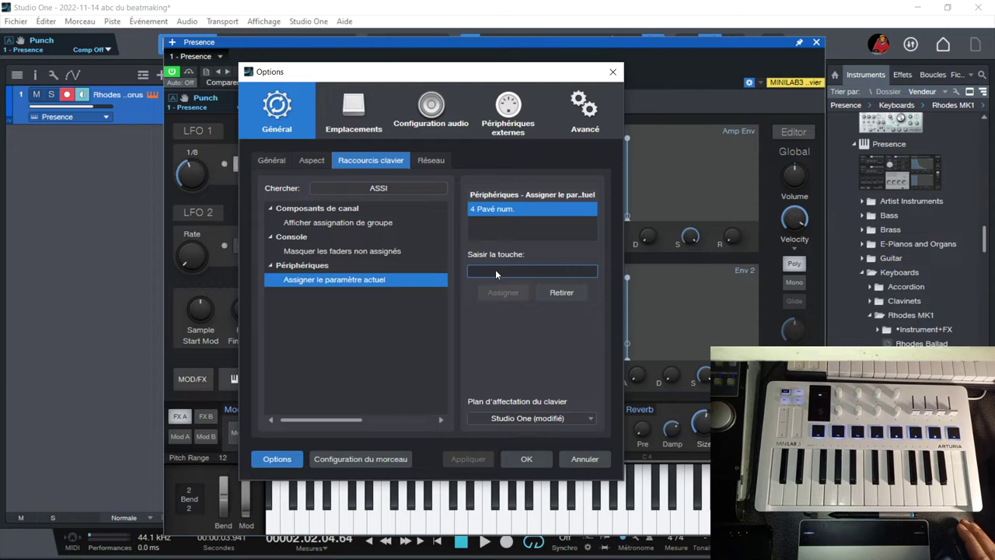
{"action": "key", "text": "KP_4"}
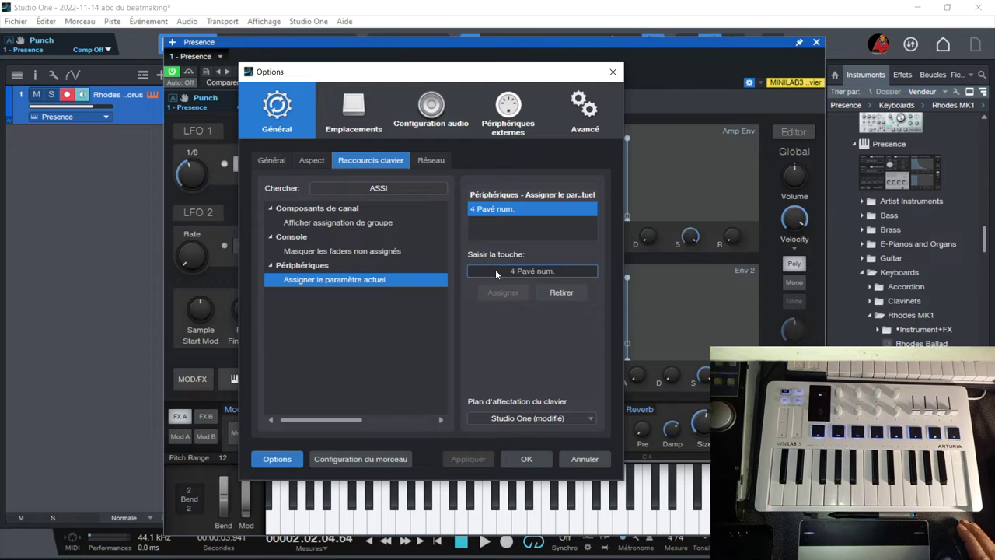
{"action": "left_click", "coordinate": [521, 459]}
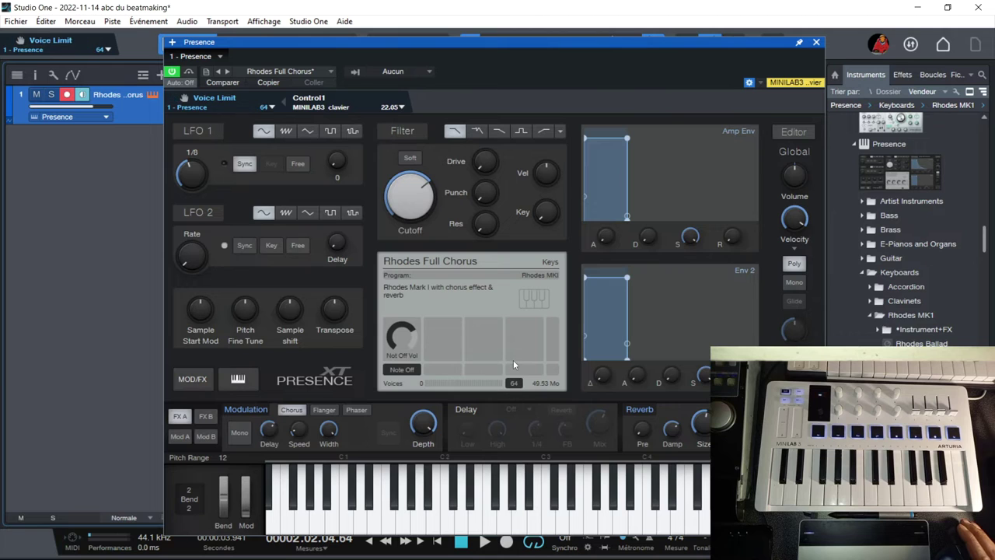
Link the Presence filter's Cutoff to Control1, raise the Drive, and close the instrument window.
{"action": "mouse_move", "coordinate": [403, 193]}
{"action": "left_click_drag", "start_coordinate": [402, 193], "coordinate": [400, 200]}
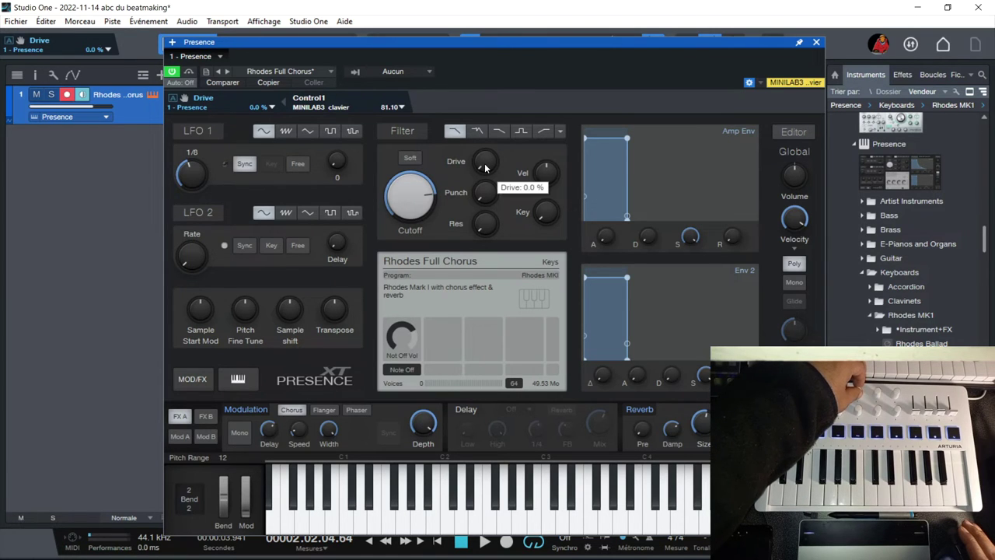
{"action": "mouse_move", "coordinate": [485, 167]}
{"action": "left_mouse_down"}
{"action": "mouse_move", "coordinate": [476, 126]}
{"action": "mouse_move", "coordinate": [483, 163]}
{"action": "left_mouse_up"}
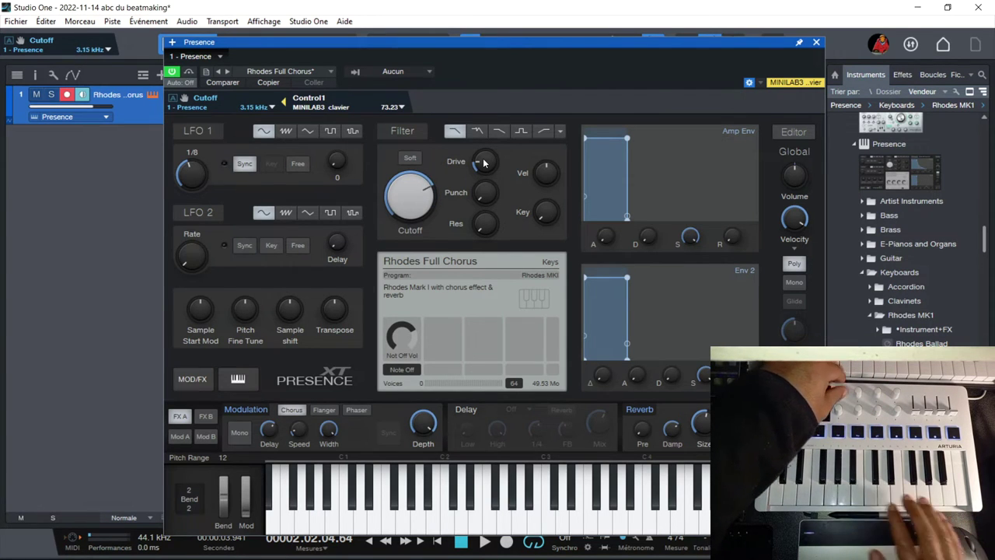
{"action": "left_click_drag", "start_coordinate": [602, 43], "coordinate": [565, 164]}
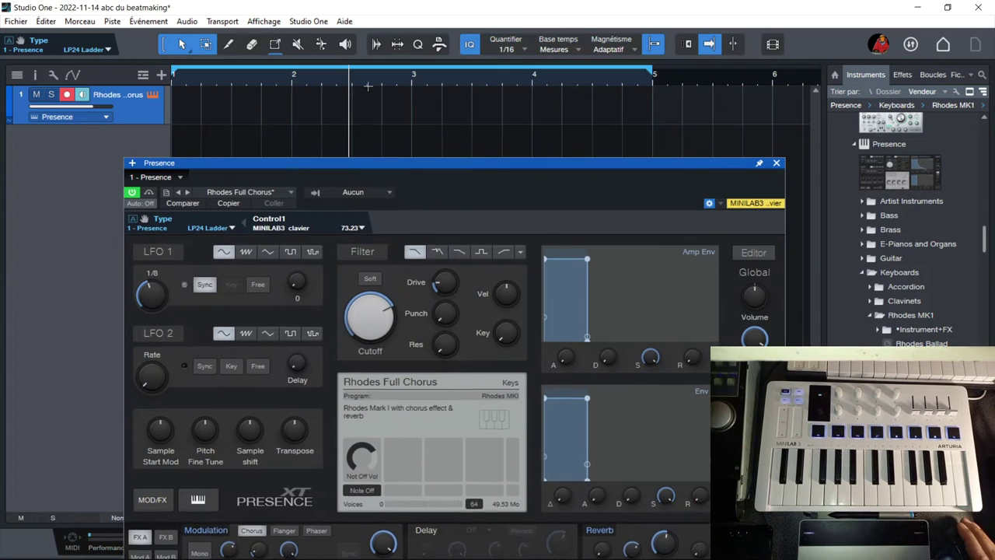
{"action": "left_click", "coordinate": [775, 164]}
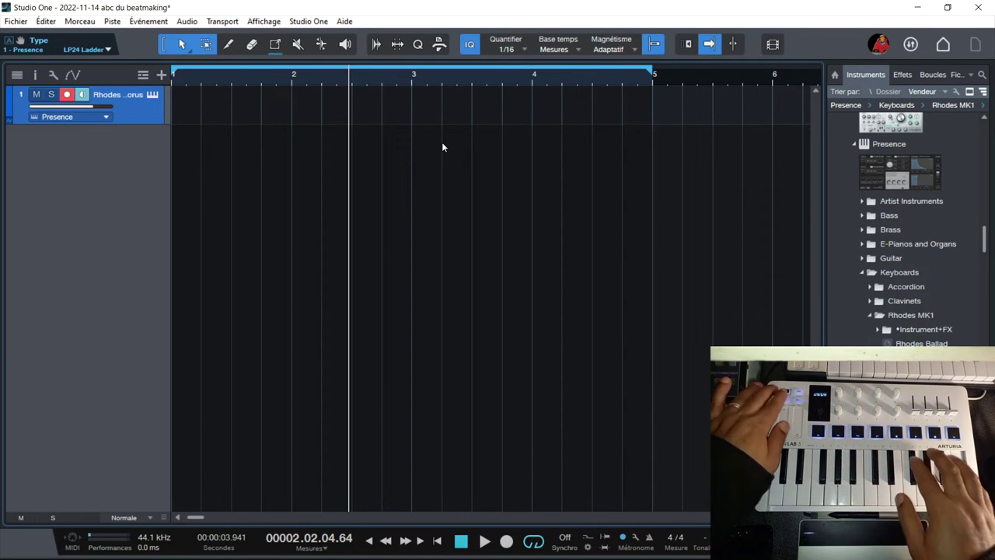
Record a melody of about four bars on the Rhodes track from the start of the song.
{"action": "key", "text": "Home"}
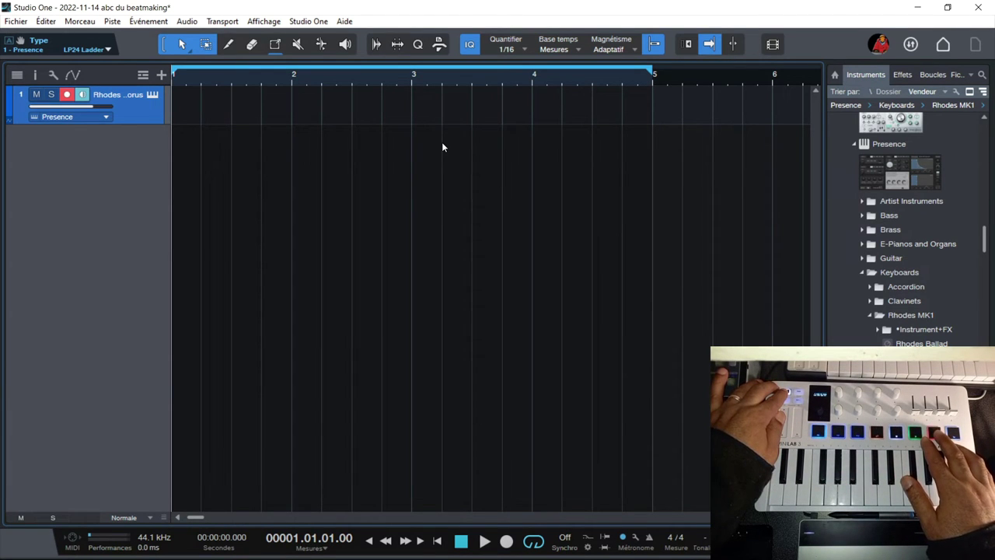
{"action": "key", "text": "KP_Multiply"}
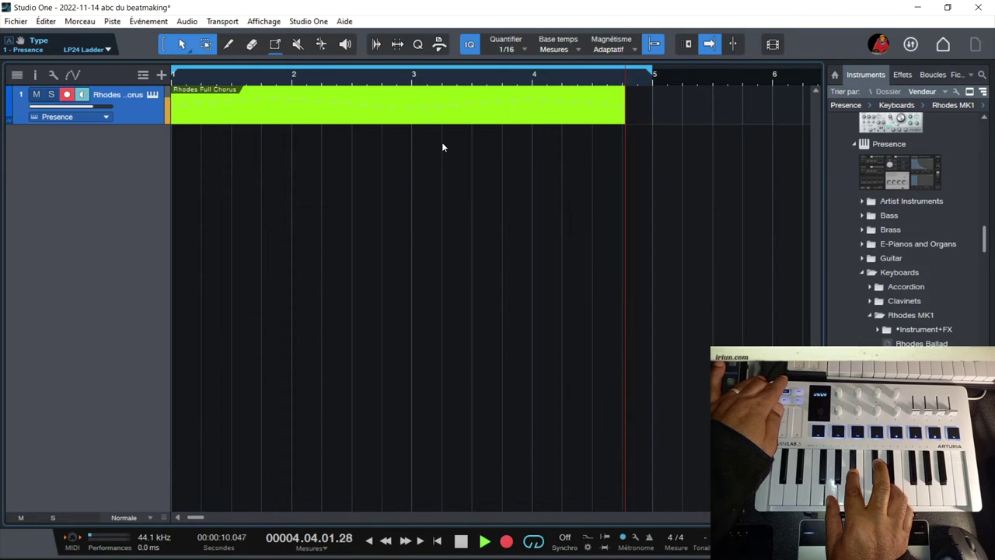
{"action": "key", "text": "space"}
Quantize the recorded Rhodes notes to a 1/8 grid in the note editor, play them back, and close the editor.
{"action": "double_click", "coordinate": [433, 115]}
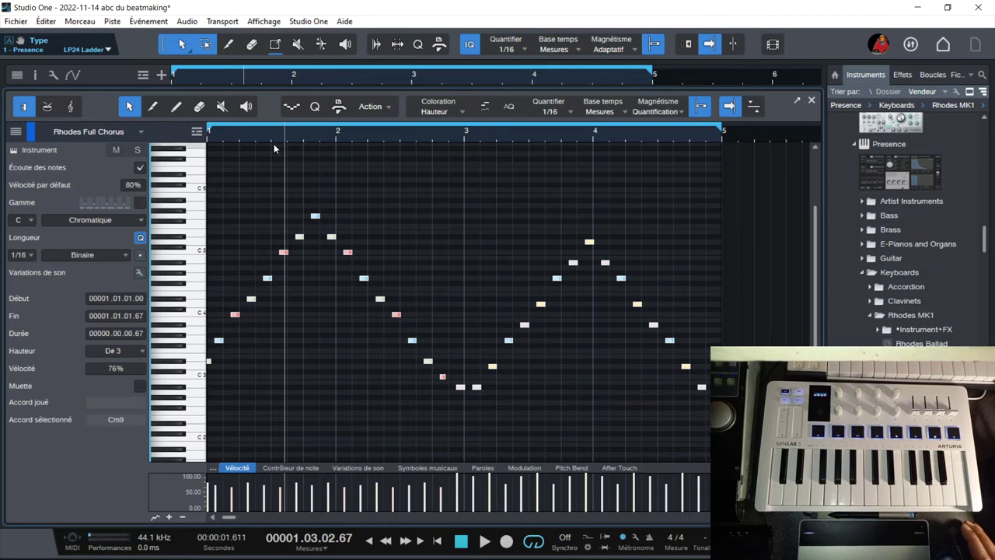
{"action": "left_click", "coordinate": [315, 108]}
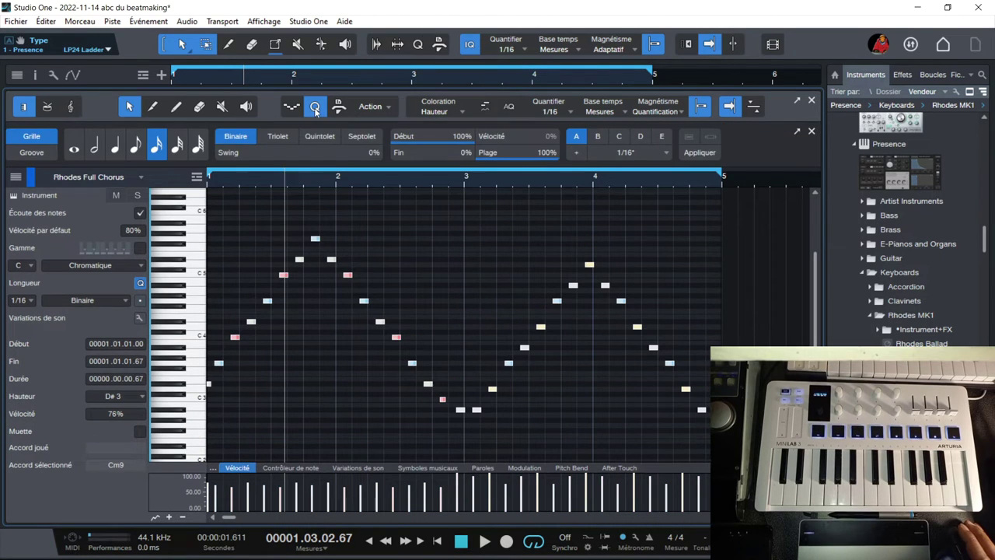
{"action": "left_click", "coordinate": [136, 145]}
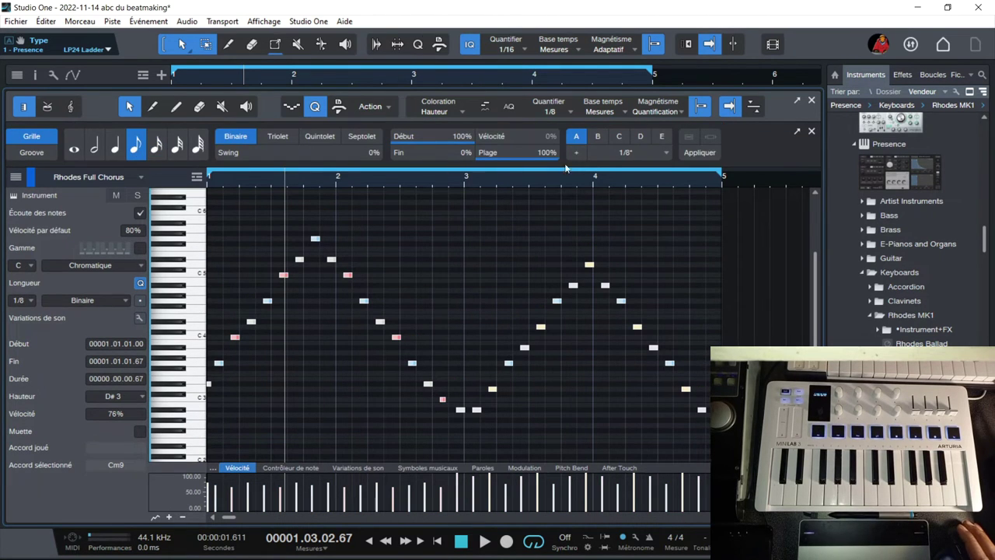
{"action": "left_click", "coordinate": [700, 152]}
{"action": "key", "text": "space"}
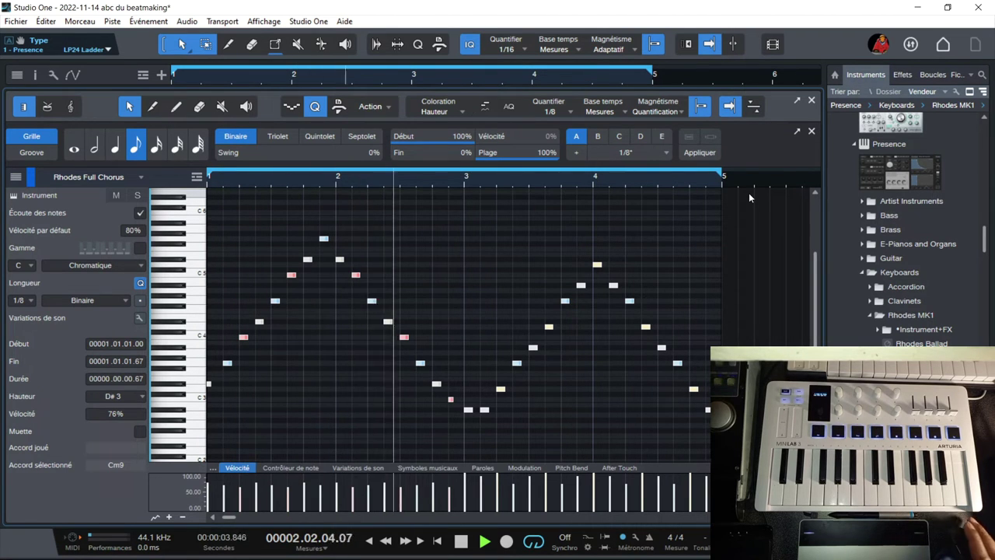
{"action": "key", "text": "space"}
{"action": "key", "text": "F2"}
Show the Presence filter's Cutoff automation on the Rhodes track, then close the instrument window.
{"action": "left_click", "coordinate": [147, 95]}
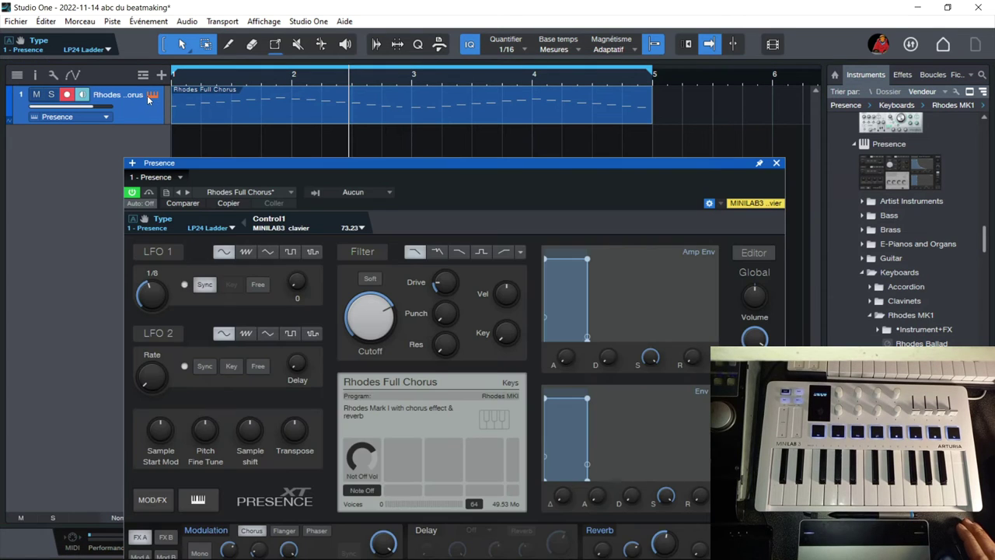
{"action": "left_click_drag", "start_coordinate": [292, 162], "coordinate": [382, 44]}
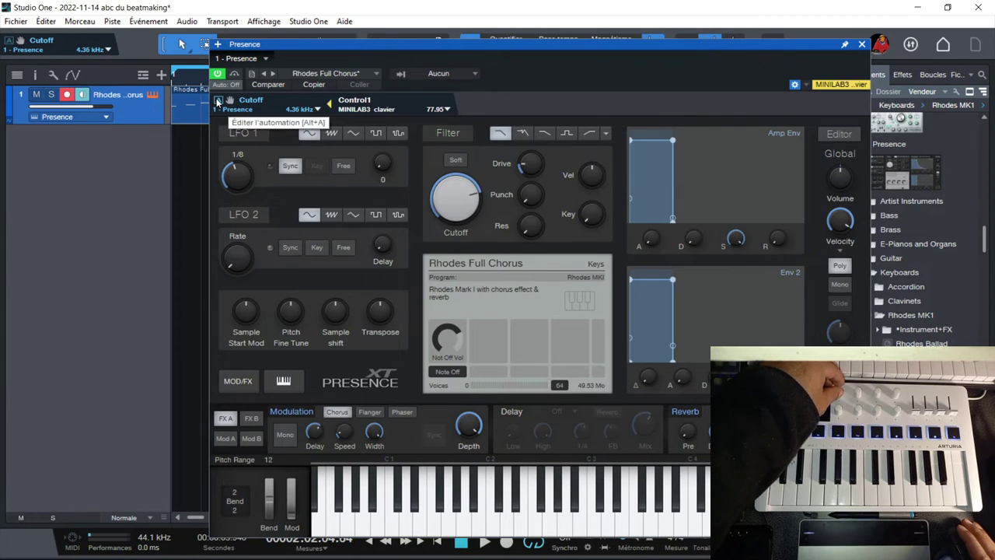
{"action": "left_click", "coordinate": [219, 101]}
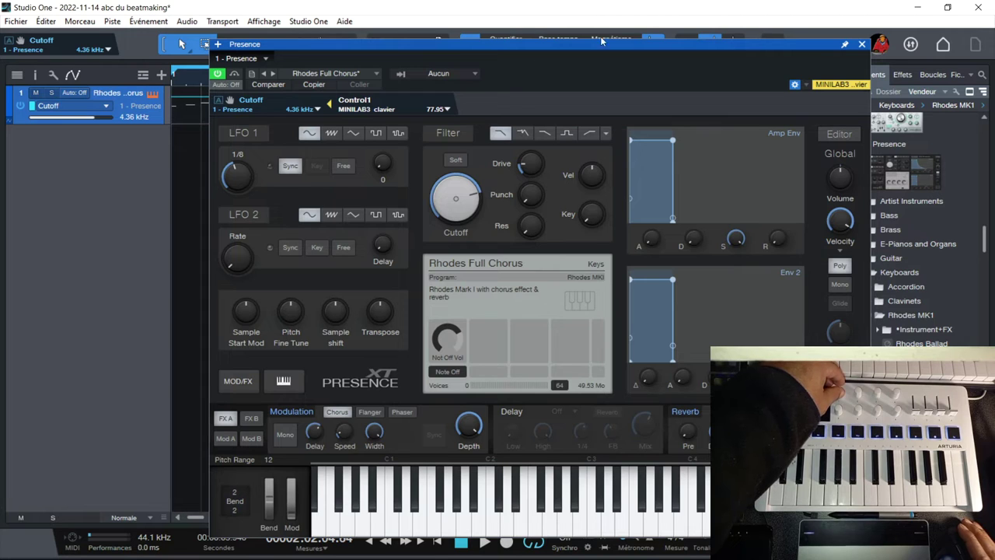
{"action": "left_click", "coordinate": [862, 45]}
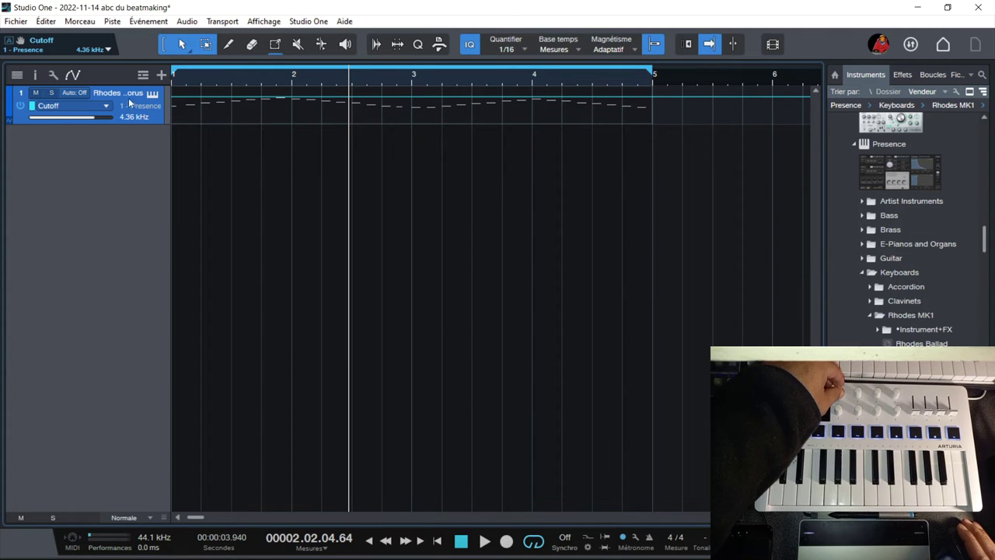
Set the track's automation mode to Écriture and record Cutoff movements from the song start with the Presence window open, then close it.
{"action": "left_click", "coordinate": [83, 95]}
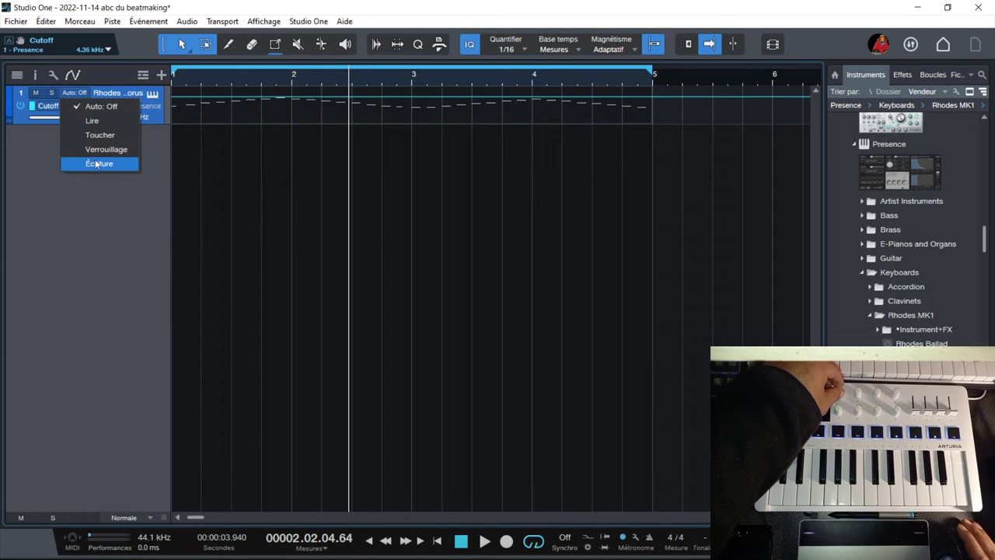
{"action": "left_click", "coordinate": [96, 164]}
{"action": "key", "text": "comma"}
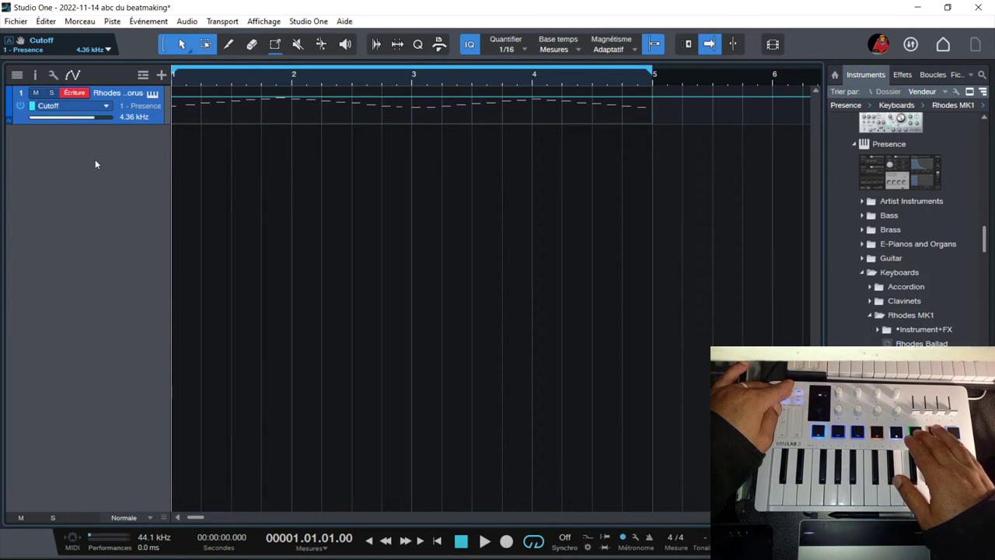
{"action": "key", "text": "space"}
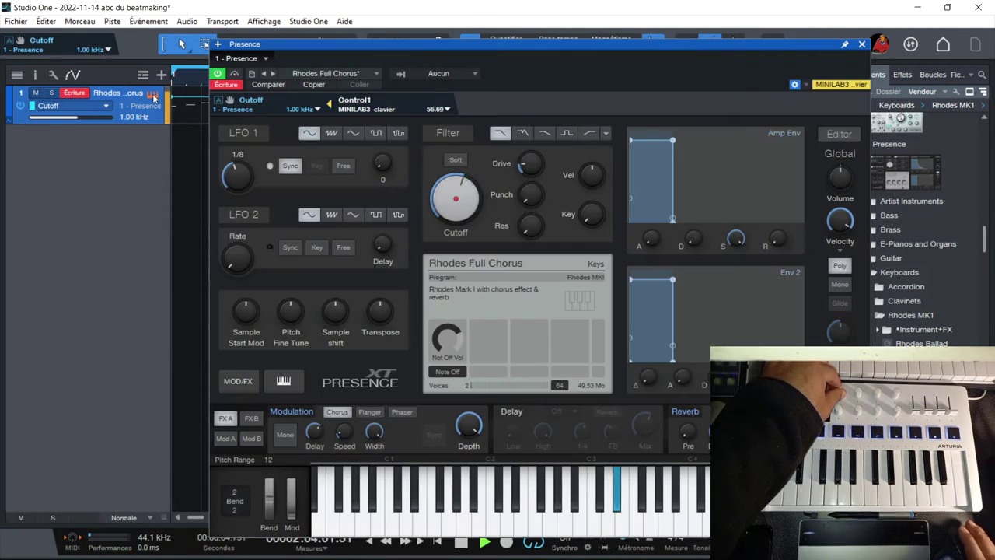
{"action": "left_click", "coordinate": [153, 95]}
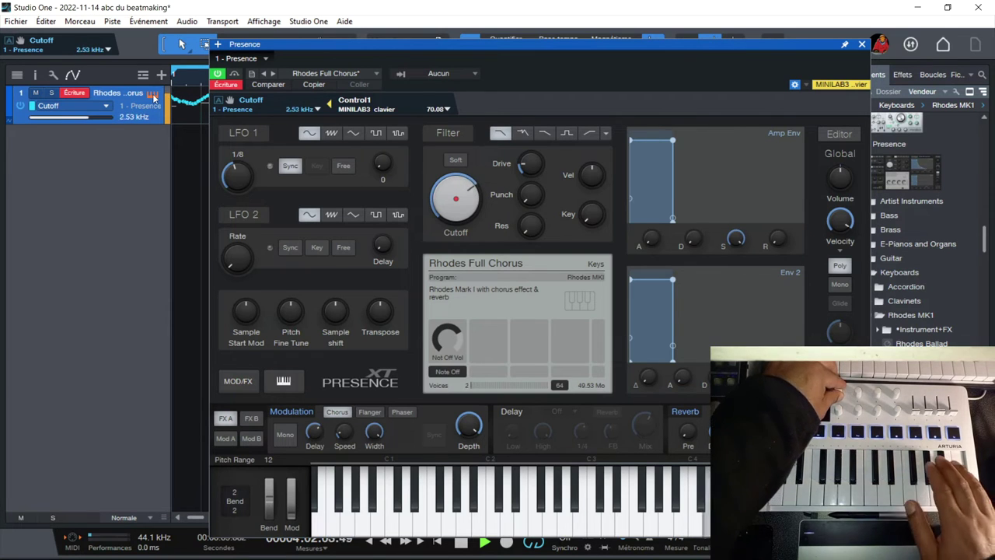
{"action": "key", "text": "space"}
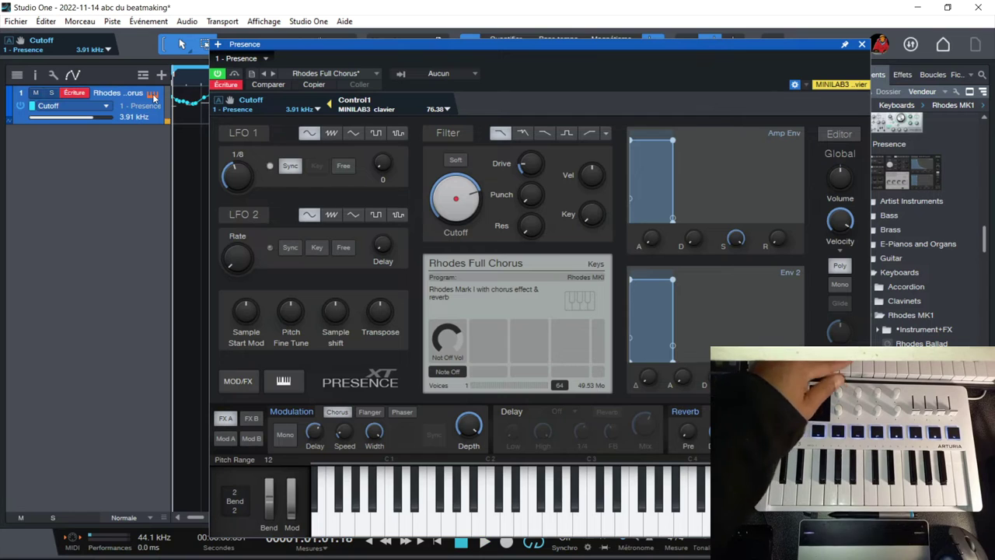
{"action": "left_click", "coordinate": [153, 94]}
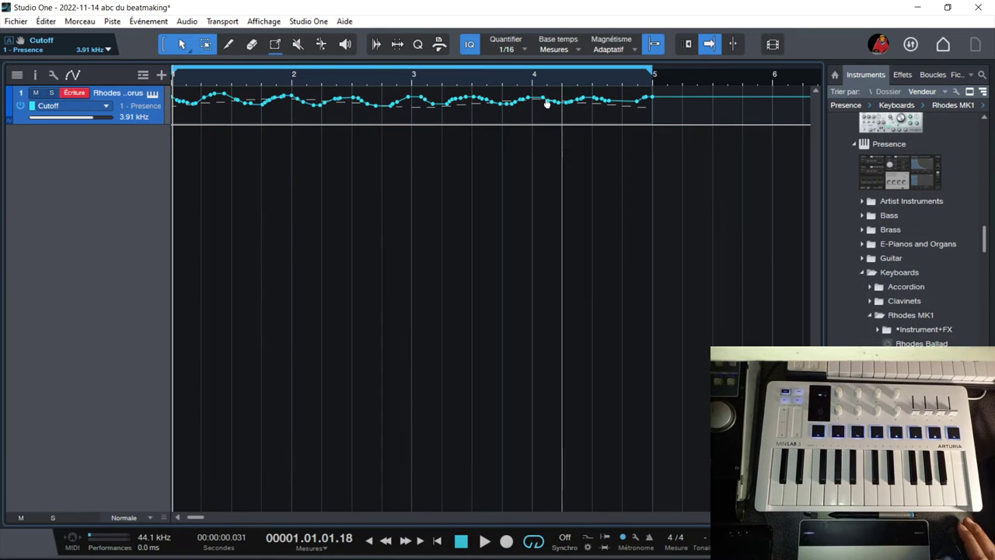
Set the track's automation mode to Lire, play back the Cutoff automation with the Presence window open, and close it.
{"action": "left_click", "coordinate": [87, 94]}
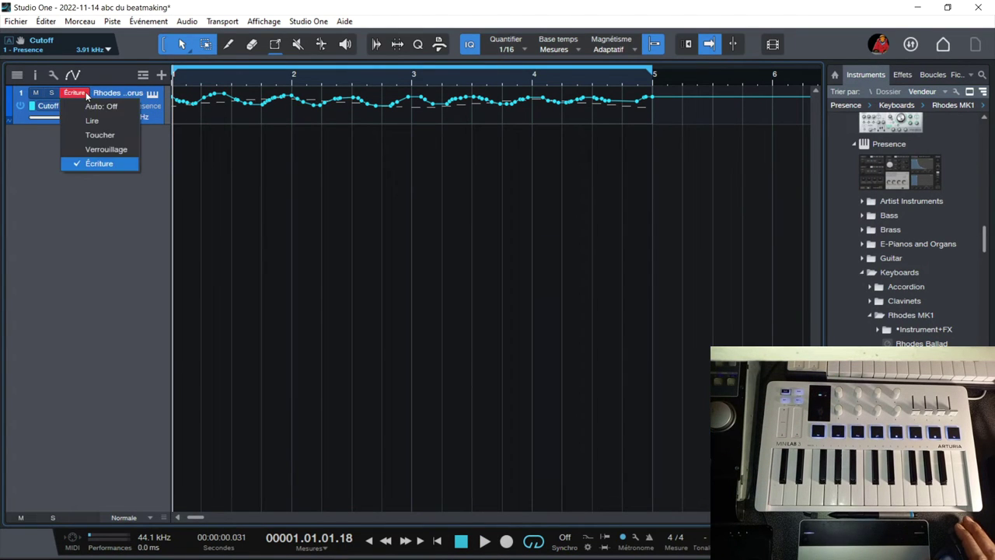
{"action": "left_click", "coordinate": [111, 122]}
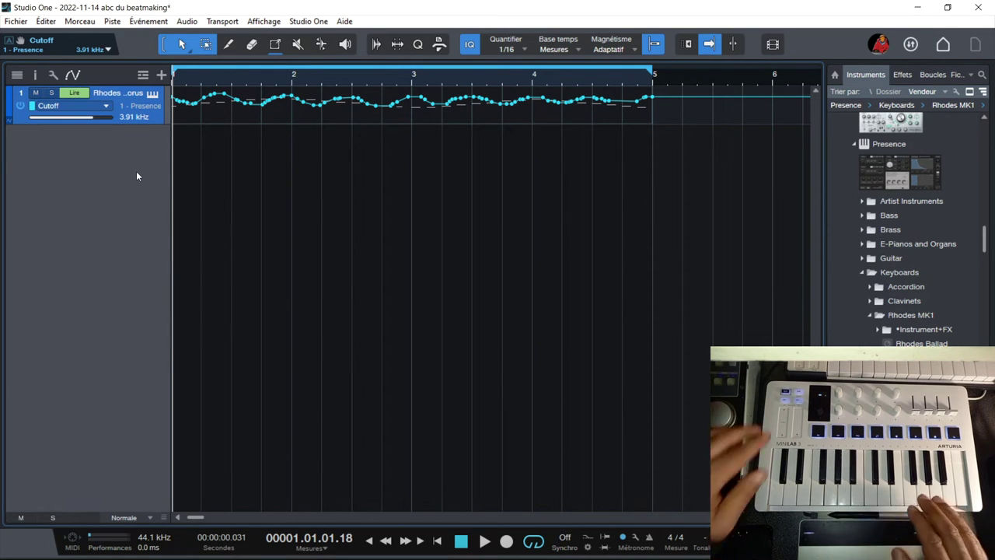
{"action": "left_click", "coordinate": [154, 95]}
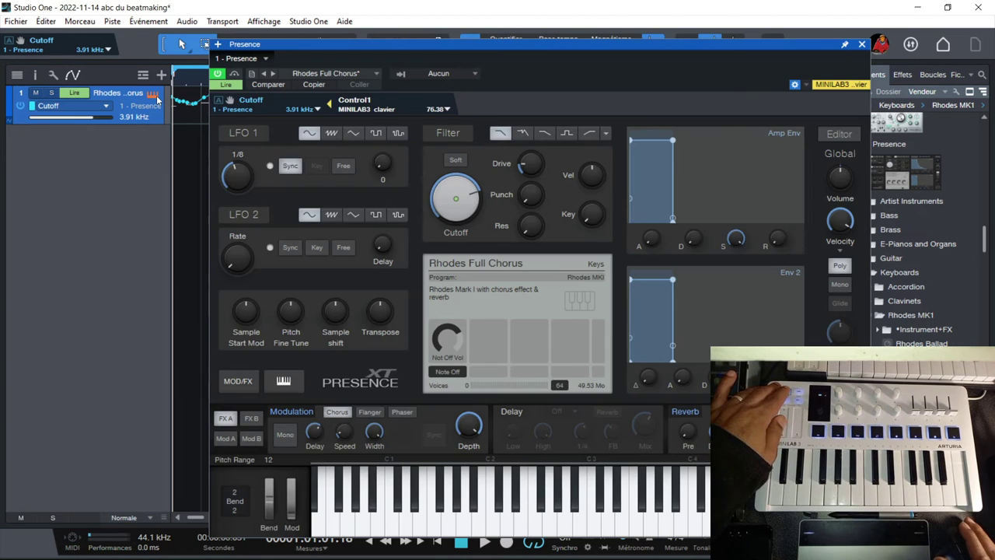
{"action": "key", "text": "space"}
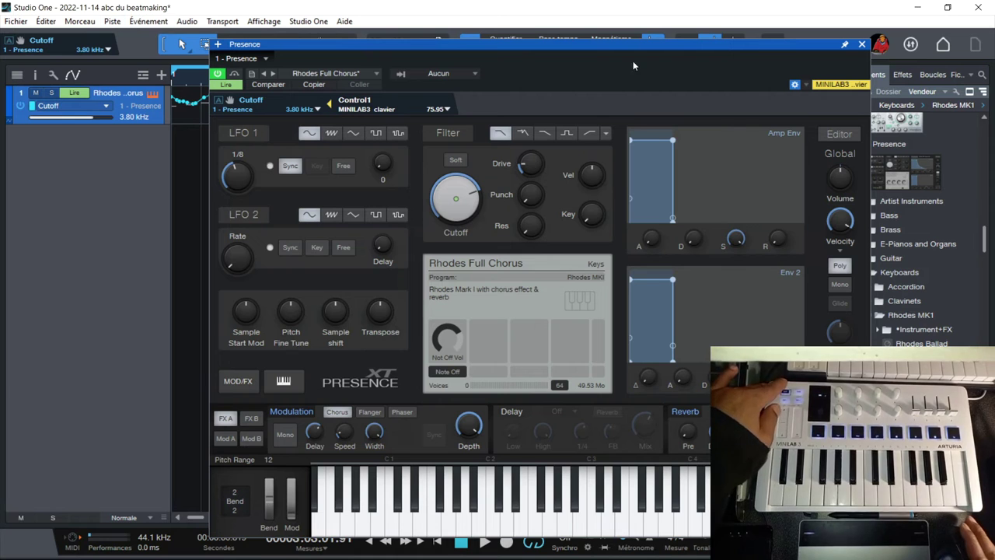
{"action": "left_click_drag", "start_coordinate": [518, 48], "coordinate": [532, 24]}
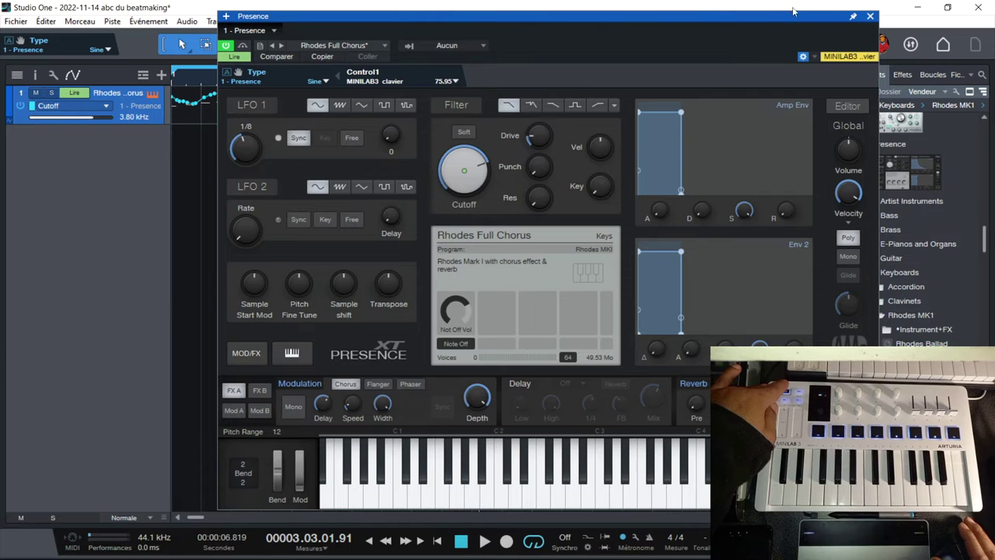
{"action": "left_click_drag", "start_coordinate": [792, 23], "coordinate": [754, 23]}
{"action": "left_click", "coordinate": [832, 16]}
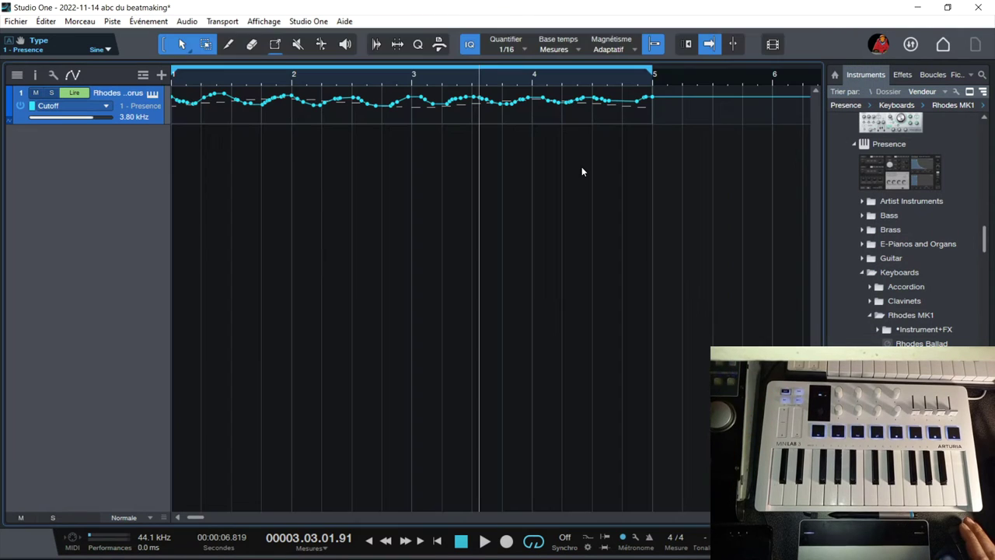
Insert Pro EQ on the Presence channel in the mixer and enable its LC low-cut band.
{"action": "key", "text": "F3"}
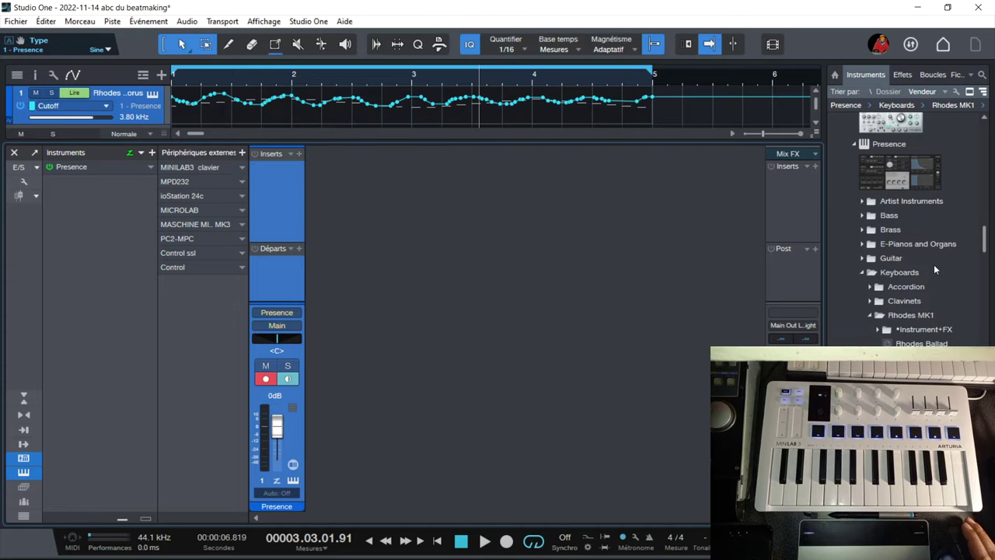
{"action": "key", "text": "F7"}
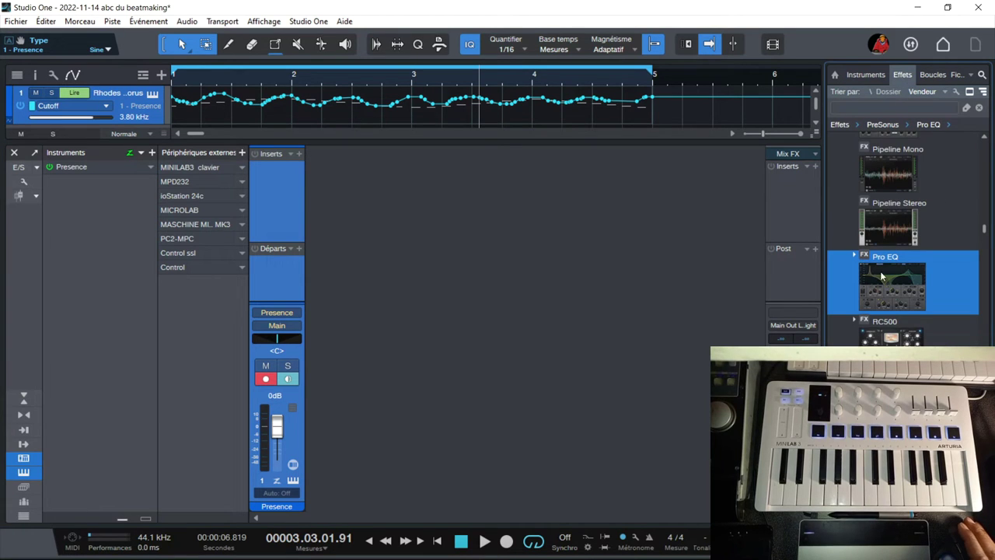
{"action": "left_click_drag", "start_coordinate": [886, 302], "coordinate": [279, 198]}
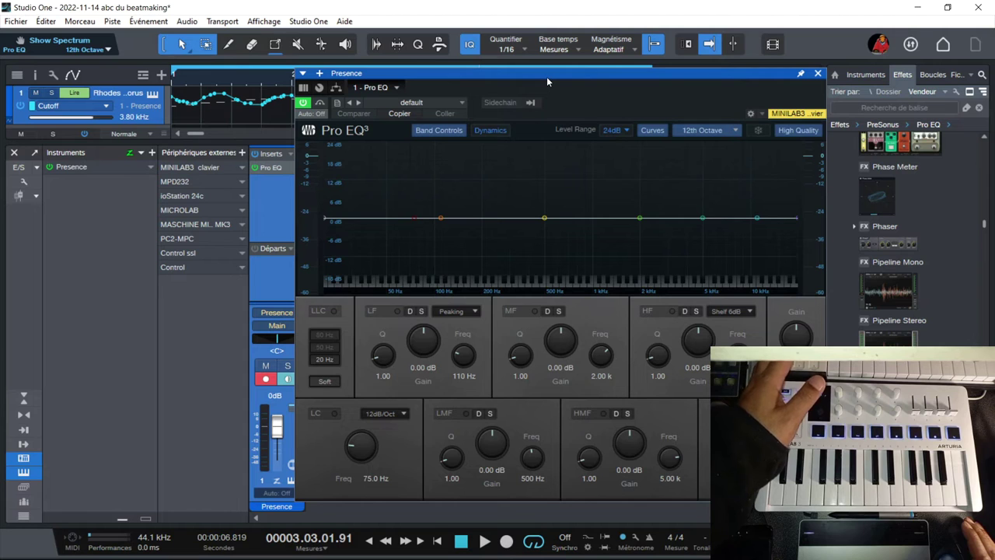
{"action": "left_click_drag", "start_coordinate": [547, 78], "coordinate": [558, 77]}
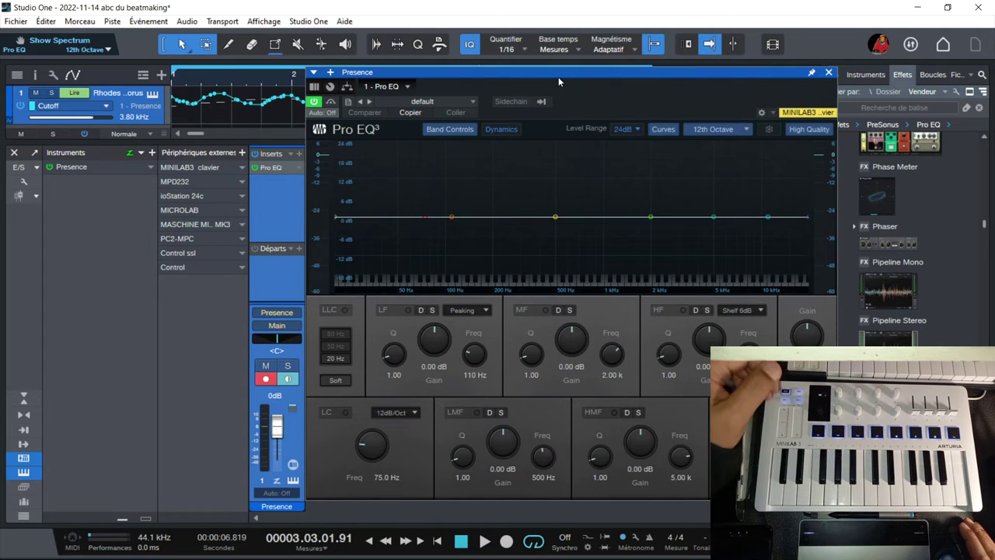
{"action": "left_click", "coordinate": [343, 413]}
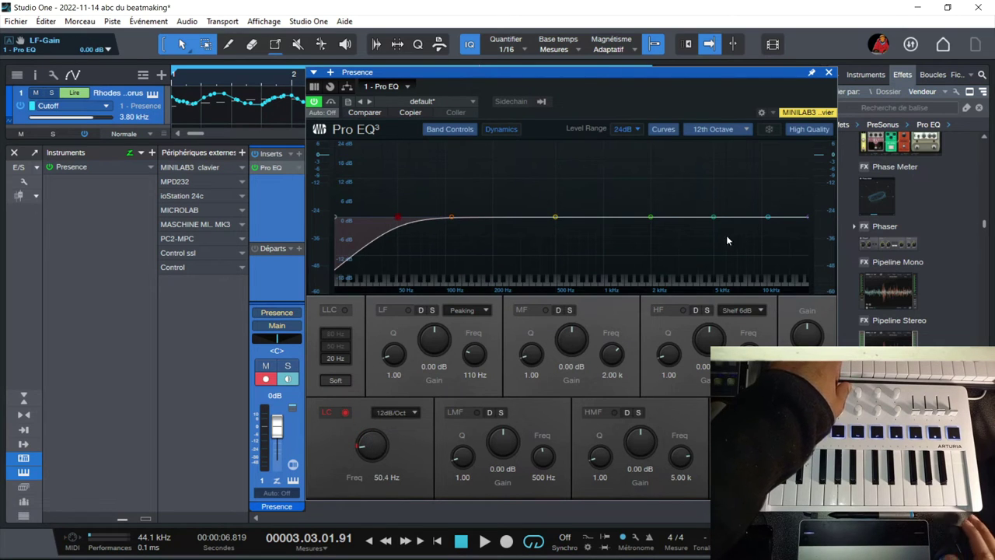
Open the Presence instrument from its mixer channel and arrange its window beside the Pro EQ window.
{"action": "left_click_drag", "start_coordinate": [719, 73], "coordinate": [964, 66]}
{"action": "left_click", "coordinate": [293, 481]}
{"action": "left_click_drag", "start_coordinate": [772, 26], "coordinate": [517, 42]}
{"action": "left_click", "coordinate": [689, 61]}
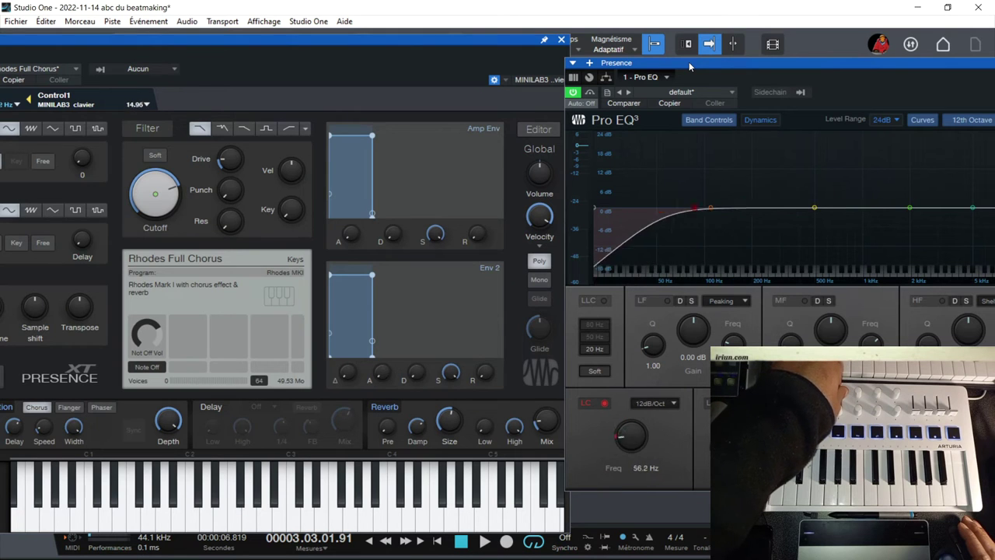
Alternate focus between Pro EQ and Presence to control LC frequency and Cutoff with the same Control1 knob, then close the Presence window.
{"action": "left_click_drag", "start_coordinate": [688, 62], "coordinate": [497, 65]}
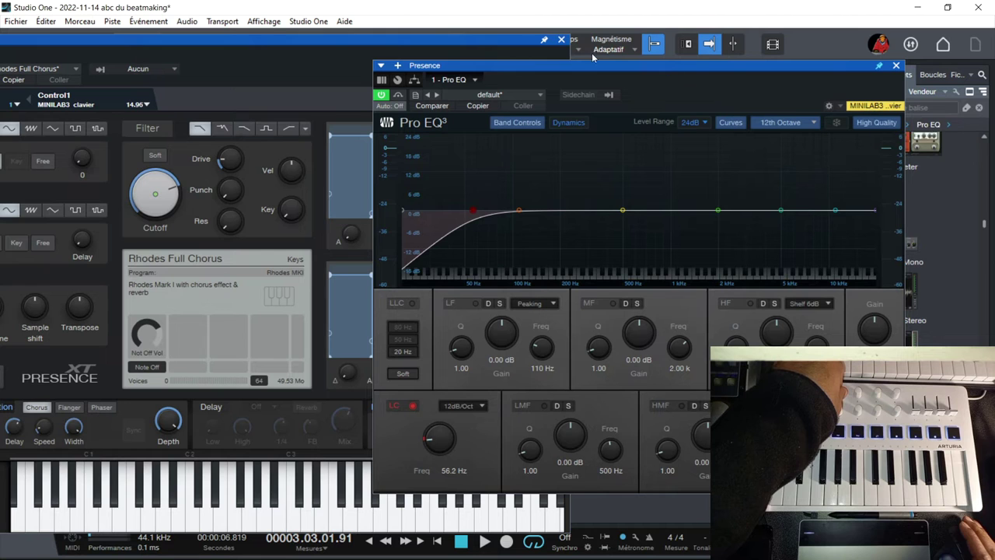
{"action": "left_click_drag", "start_coordinate": [556, 70], "coordinate": [762, 88]}
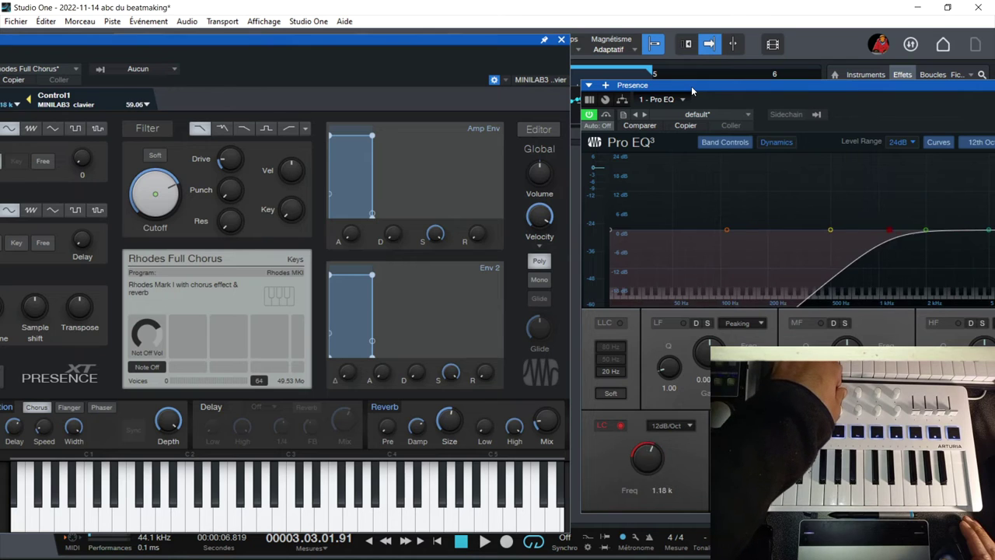
{"action": "left_click_drag", "start_coordinate": [691, 85], "coordinate": [432, 79]}
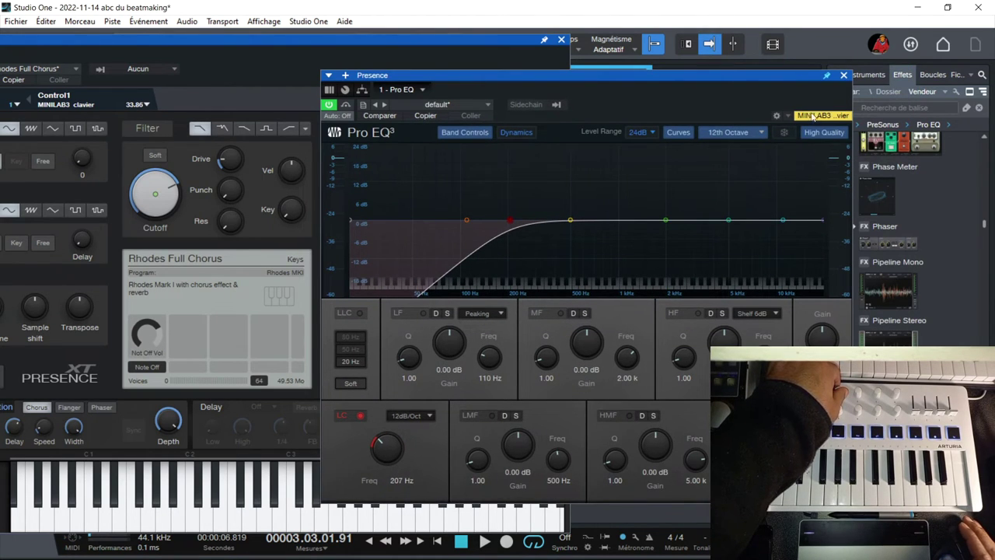
{"action": "left_click_drag", "start_coordinate": [713, 74], "coordinate": [959, 93]}
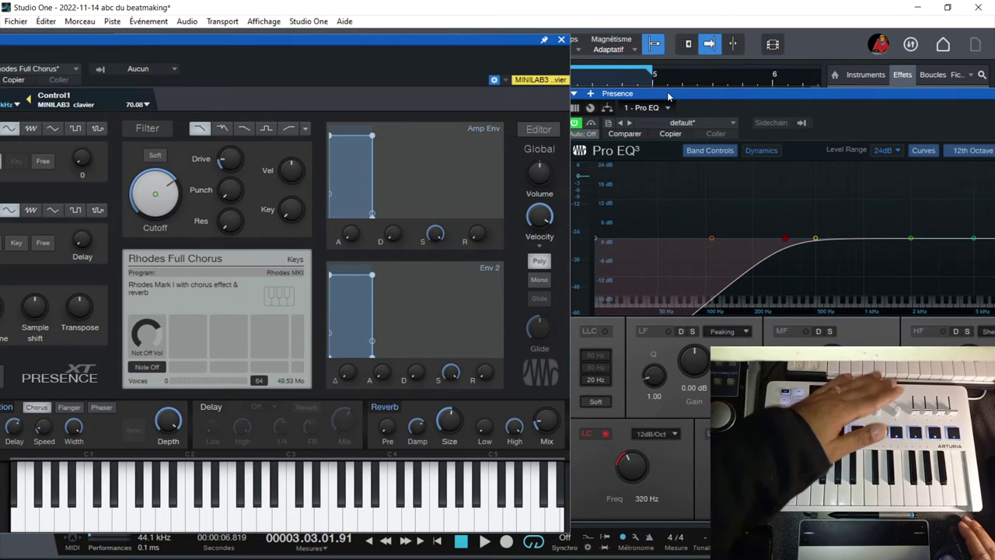
{"action": "left_click_drag", "start_coordinate": [668, 95], "coordinate": [570, 59]}
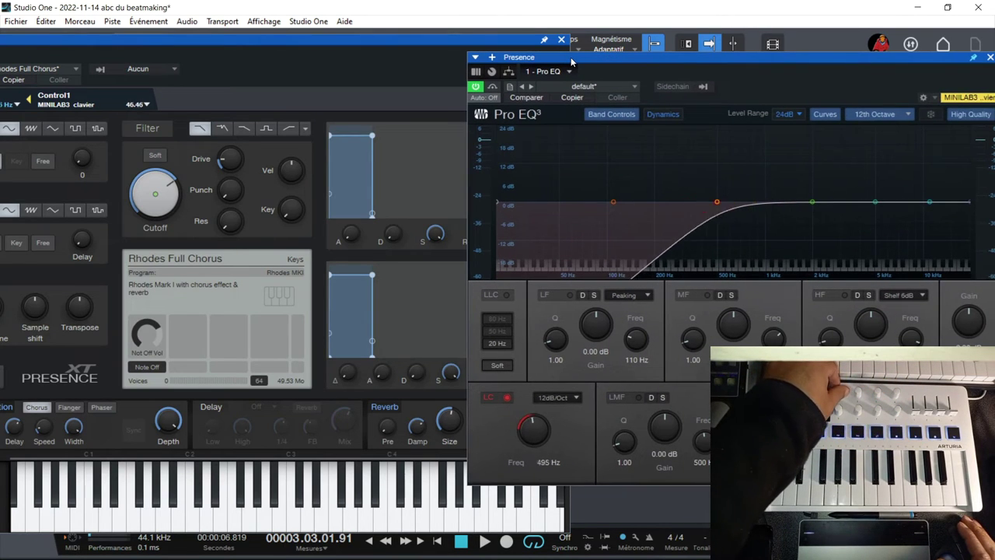
{"action": "left_click_drag", "start_coordinate": [571, 62], "coordinate": [807, 44]}
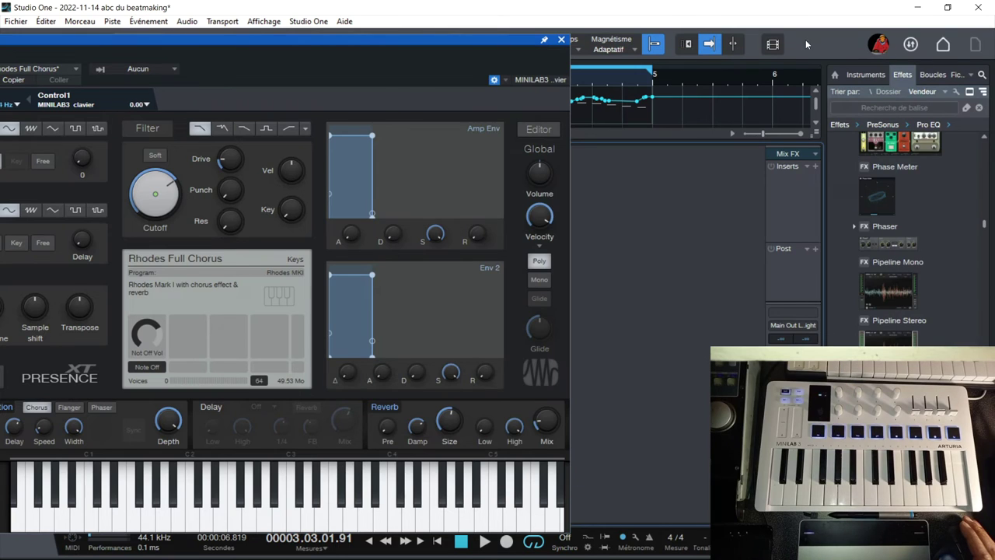
{"action": "left_click", "coordinate": [563, 39]}
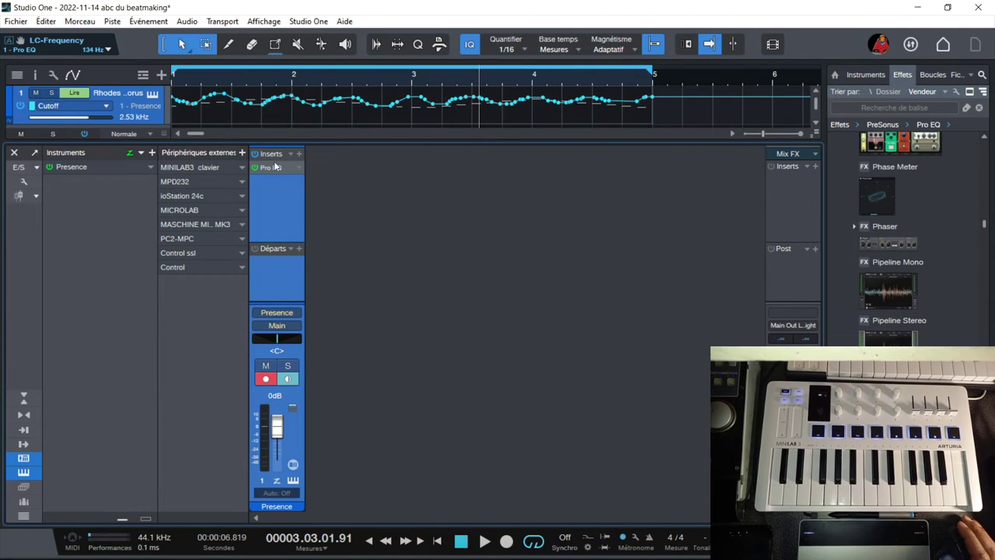
Hide the mixer, turn off the track's automation view and expand its envelopes to show Cutoff in a separate lane.
{"action": "key", "text": "F3"}
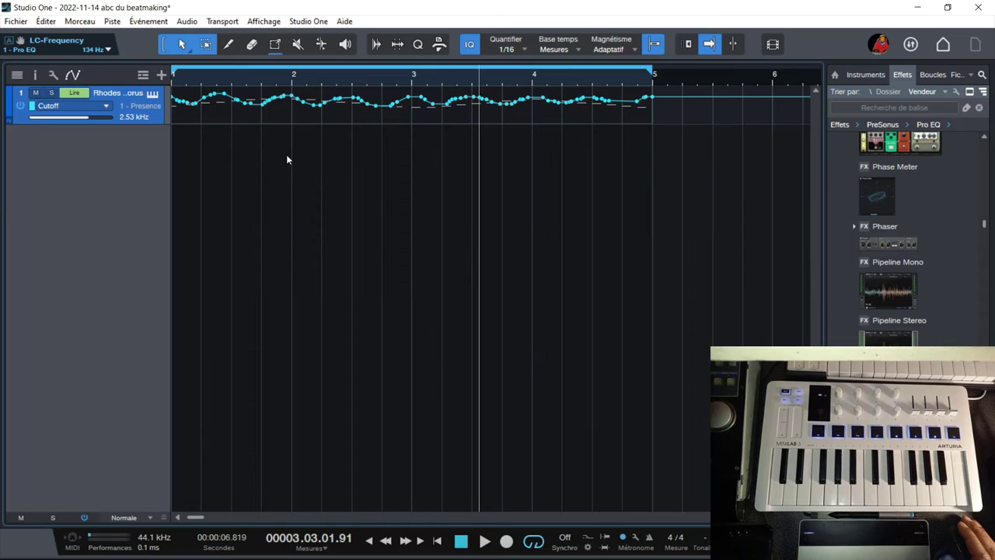
{"action": "right_click", "coordinate": [150, 114]}
{"action": "left_click", "coordinate": [153, 97]}
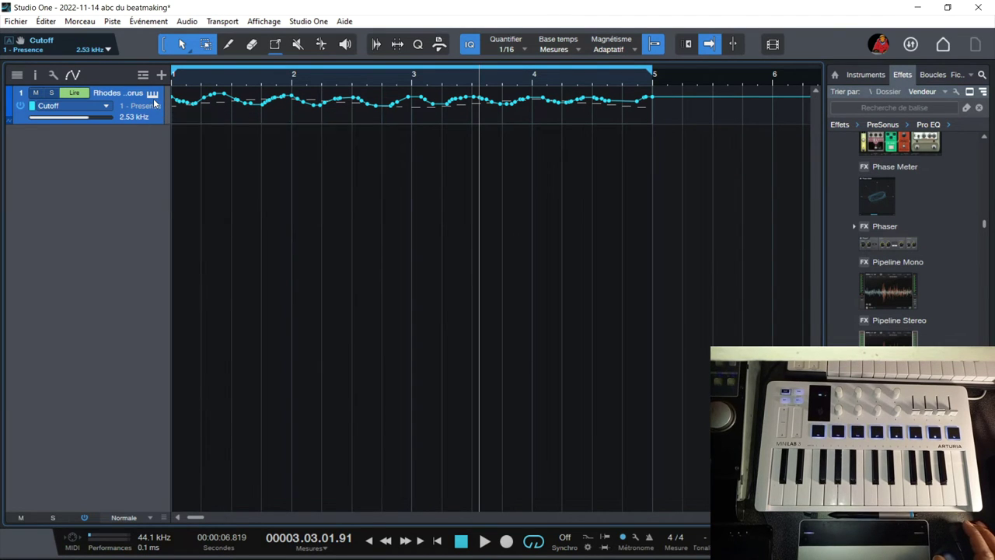
{"action": "right_click", "coordinate": [153, 98]}
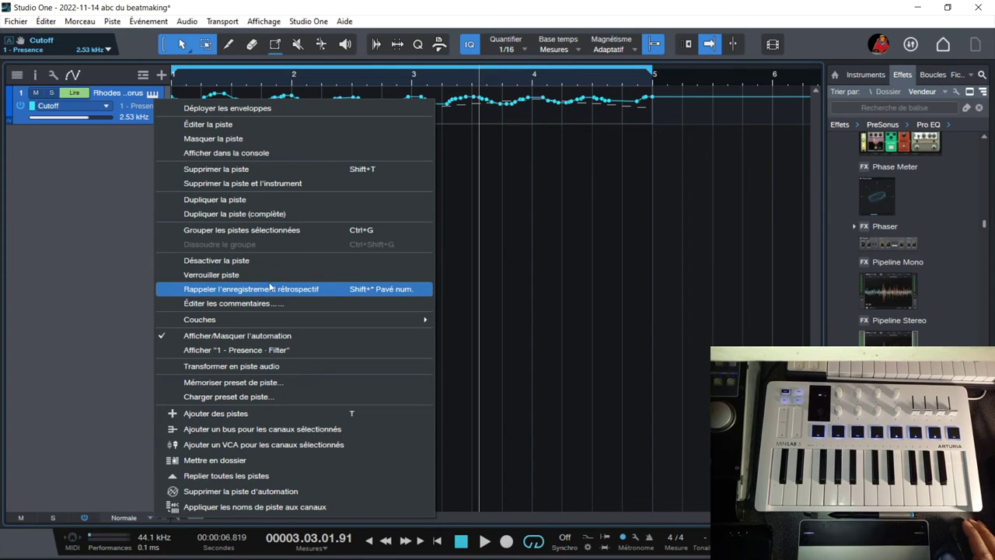
{"action": "left_click", "coordinate": [222, 338]}
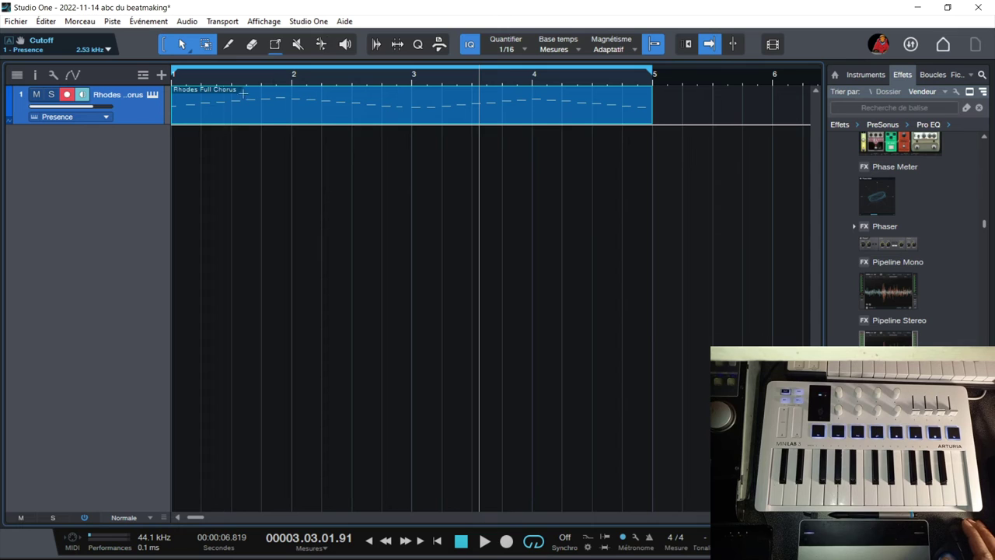
{"action": "right_click", "coordinate": [151, 114]}
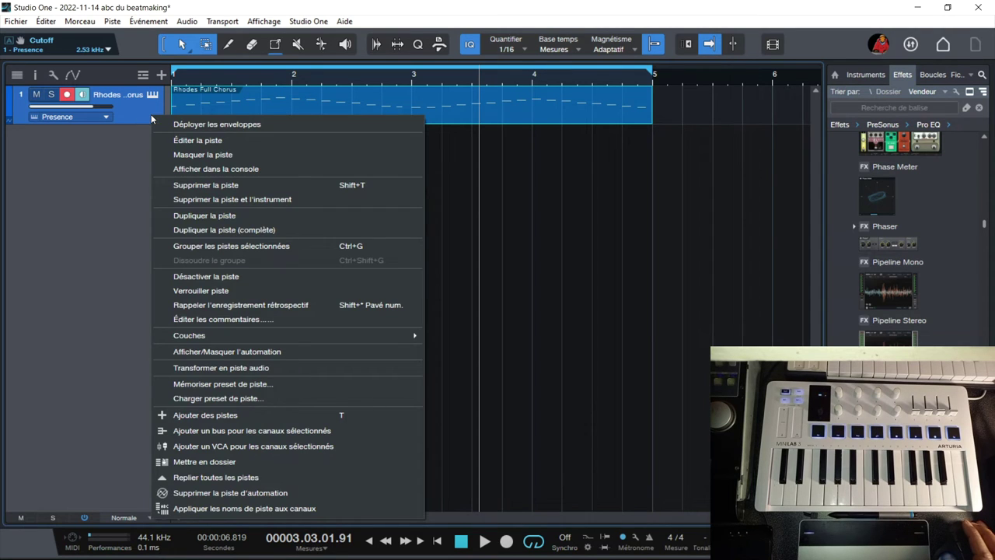
{"action": "left_click", "coordinate": [11, 121]}
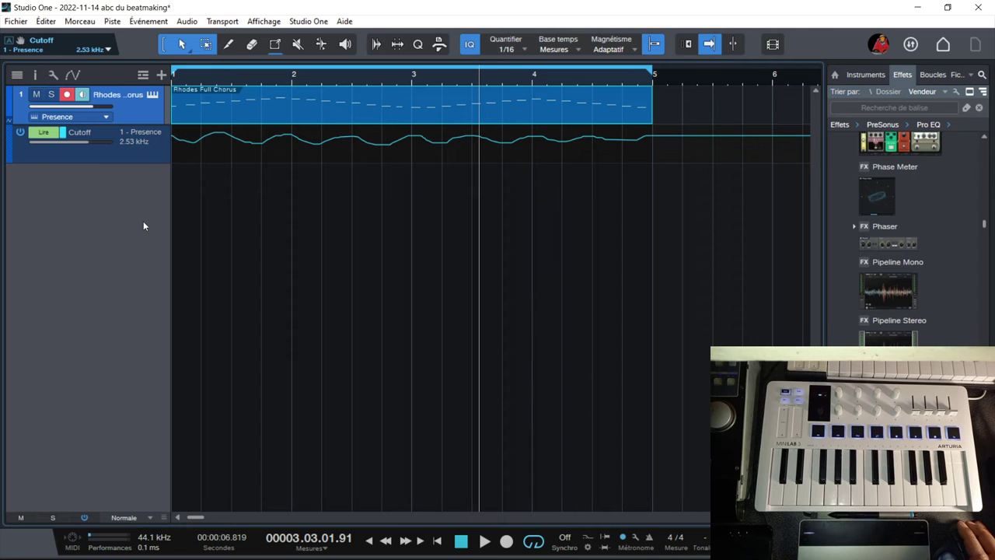
Open the Rhodes track's Presence window, set the filter Drive to 11% with the Control2 knob, and close the window.
{"action": "left_click", "coordinate": [154, 94]}
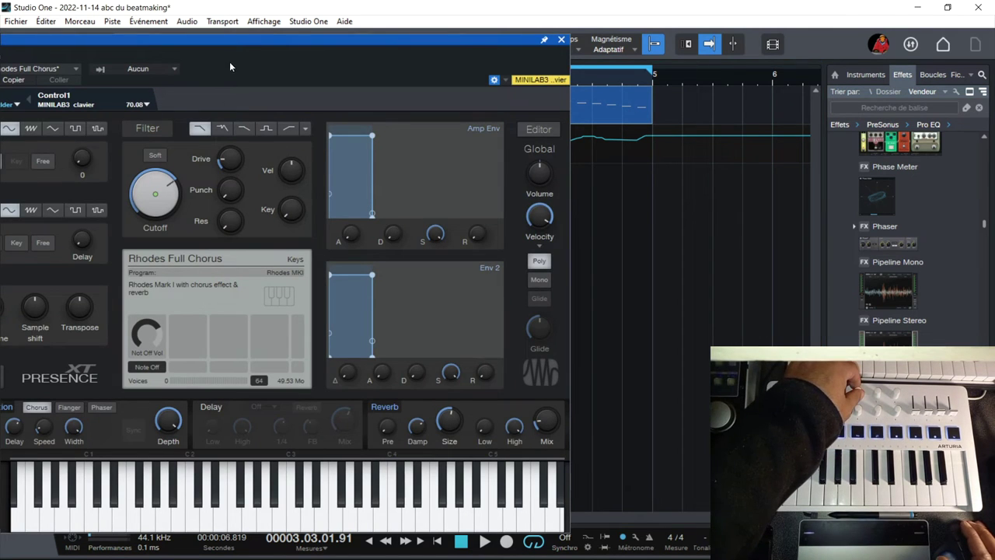
{"action": "left_click_drag", "start_coordinate": [234, 42], "coordinate": [393, 48]}
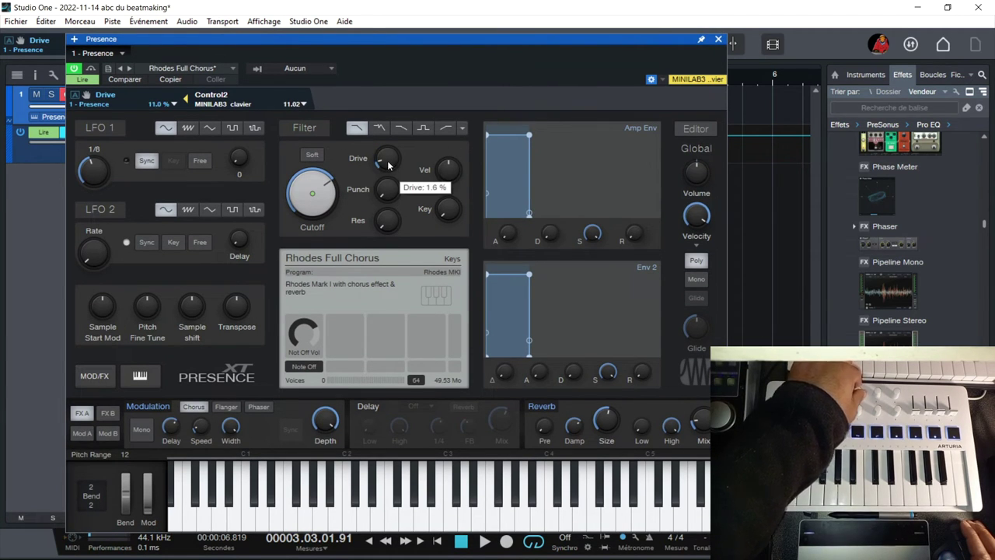
{"action": "left_click", "coordinate": [719, 40]}
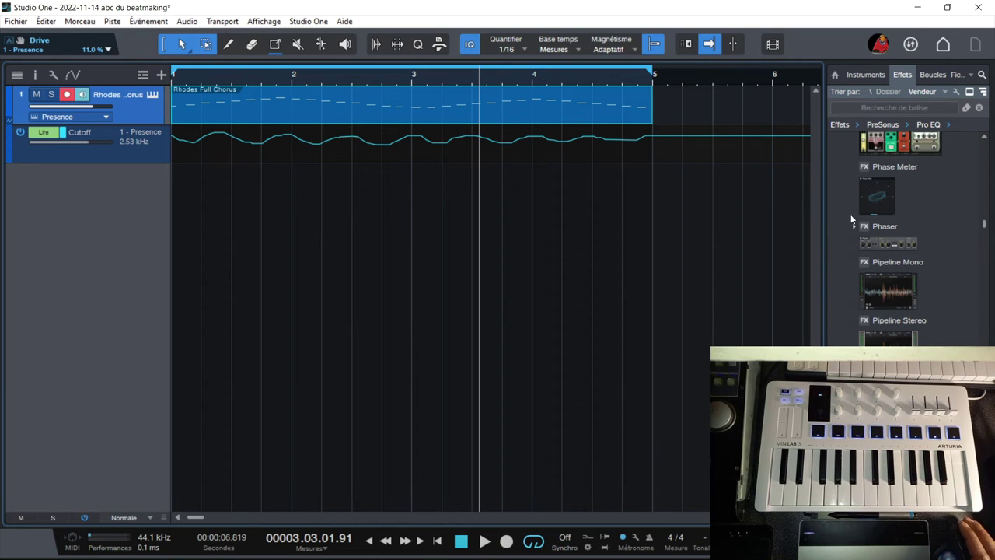
Look through the vendor folders in the effects browser, collapsing accusonus and AIR Music Technology.
{"action": "left_click_drag", "start_coordinate": [984, 227], "coordinate": [981, 148]}
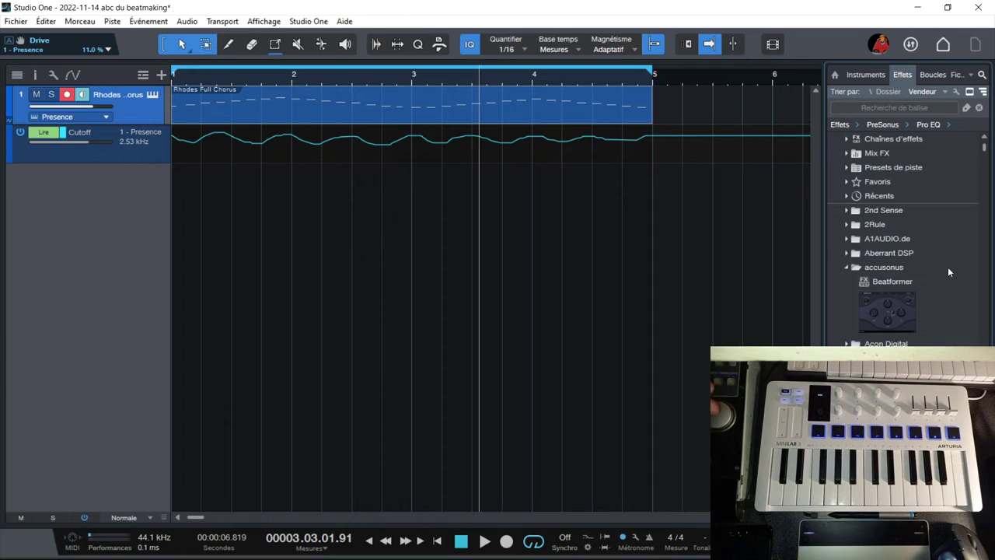
{"action": "left_click", "coordinate": [846, 268]}
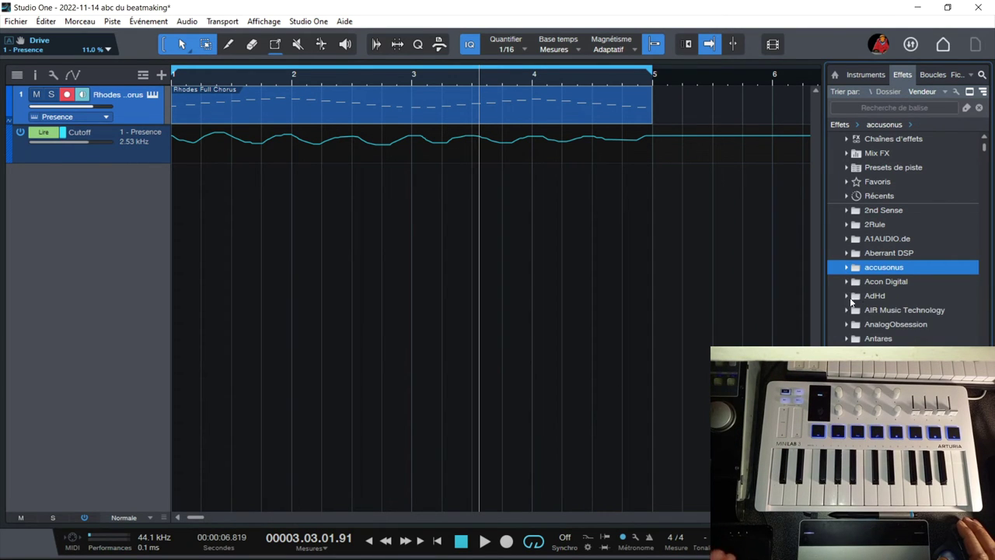
{"action": "left_click", "coordinate": [847, 310]}
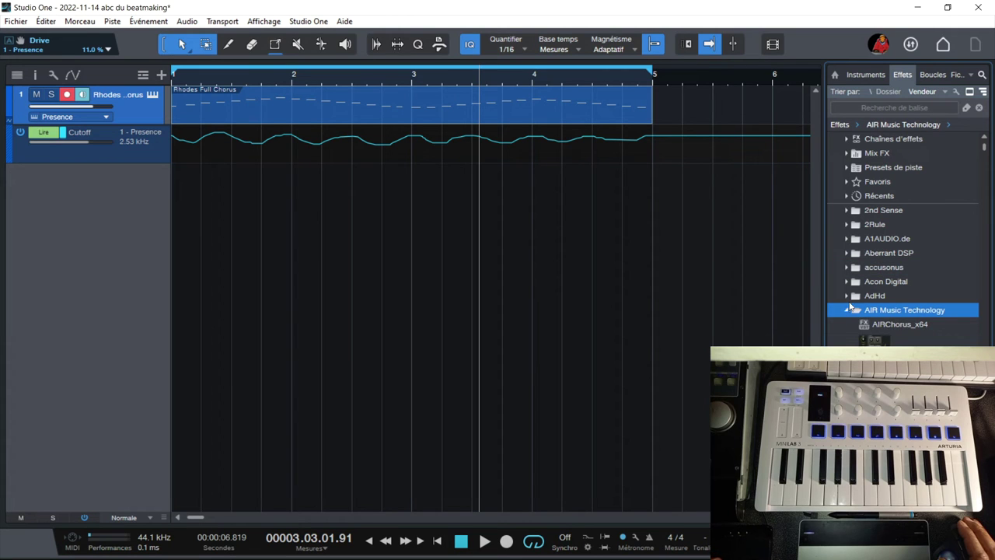
{"action": "left_click", "coordinate": [849, 310]}
Add Analog Lab V from the Arturia instruments folder to the arrangement as a new instrument track.
{"action": "left_click", "coordinate": [865, 75]}
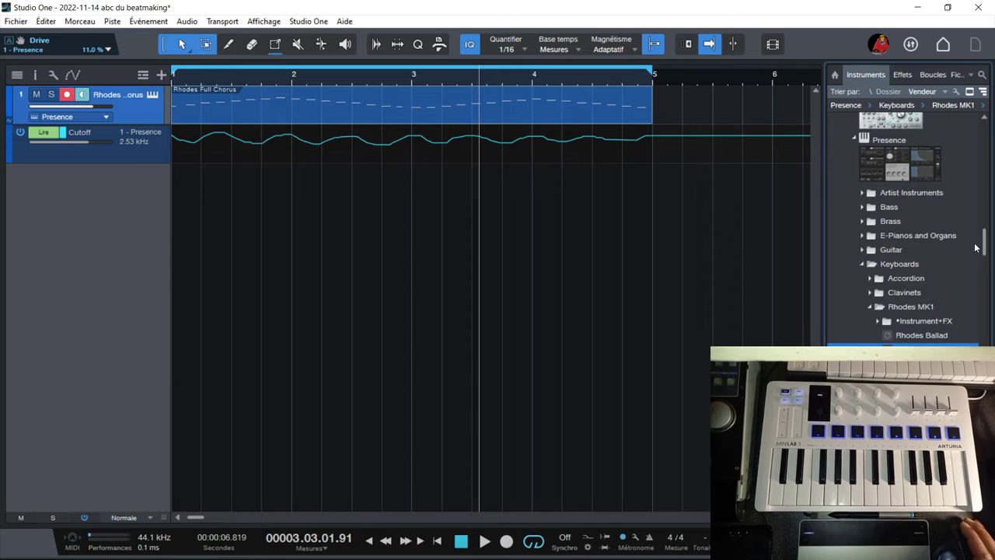
{"action": "left_click_drag", "start_coordinate": [984, 241], "coordinate": [985, 134]}
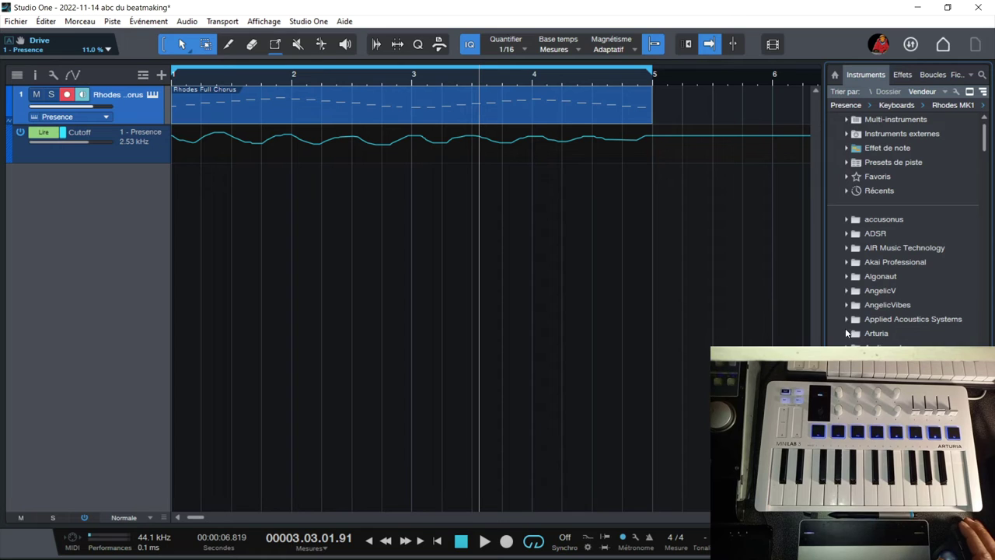
{"action": "left_click", "coordinate": [846, 333]}
{"action": "left_click_drag", "start_coordinate": [894, 348], "coordinate": [252, 272]}
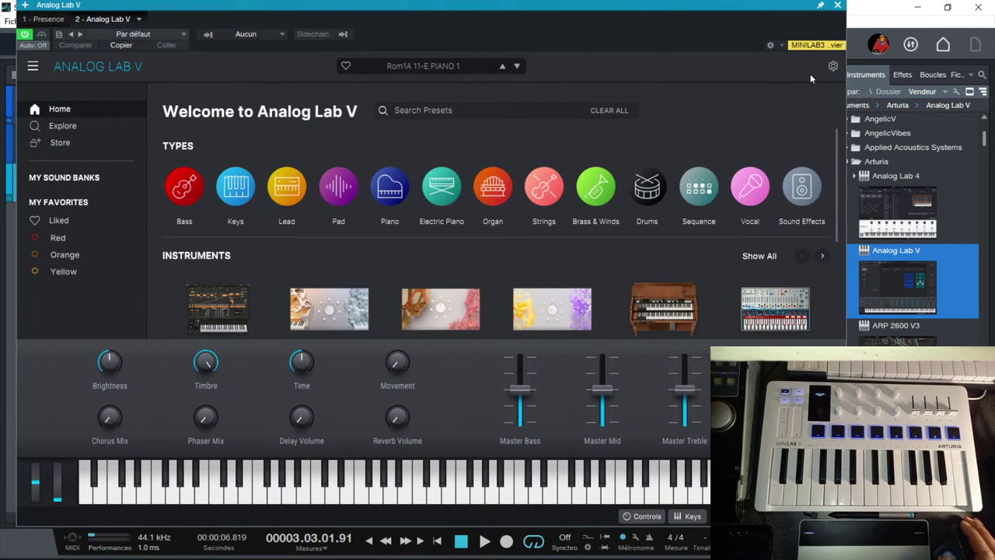
Open Analog Lab V's settings, bring the whole side area into view and show the MIDI options.
{"action": "left_click", "coordinate": [833, 66]}
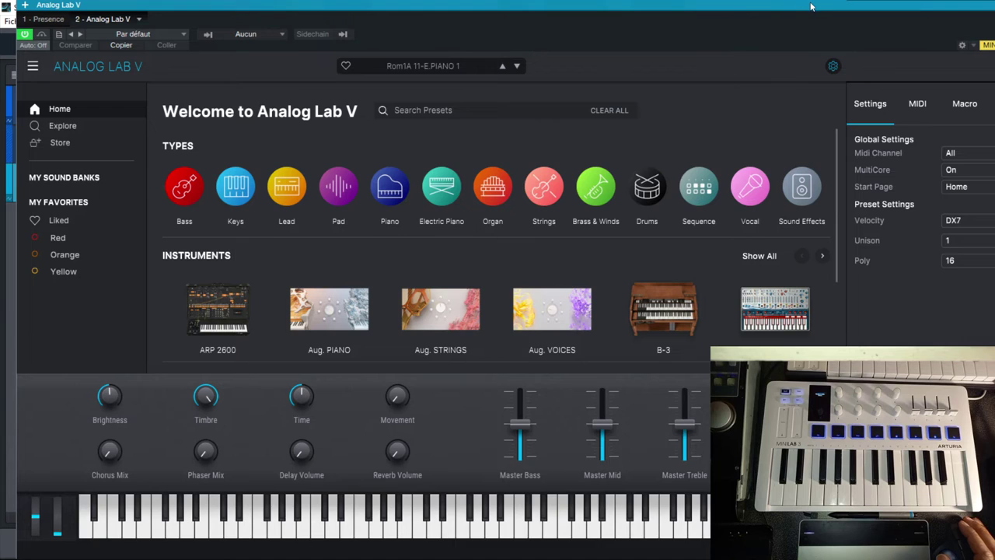
{"action": "left_click_drag", "start_coordinate": [811, 6], "coordinate": [751, 4]}
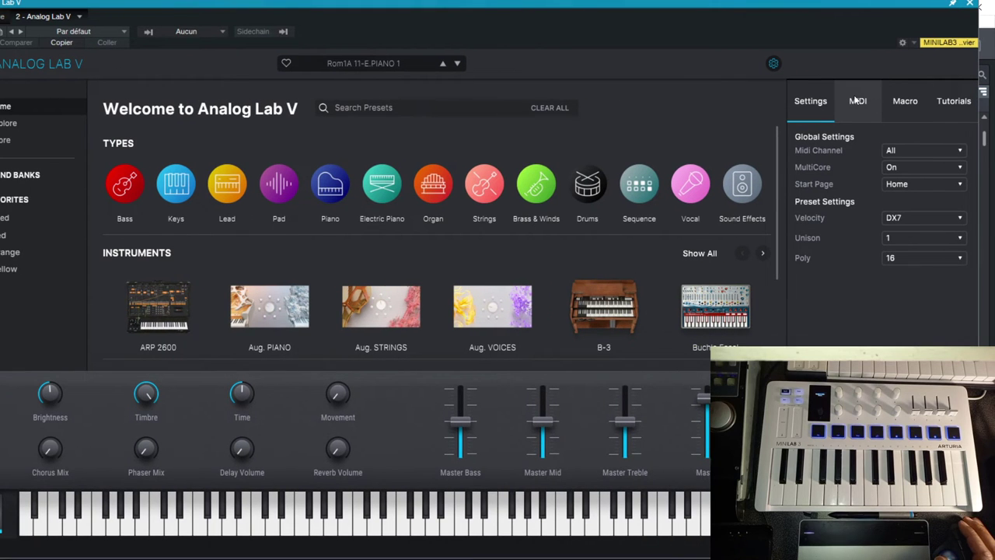
{"action": "left_click", "coordinate": [858, 101]}
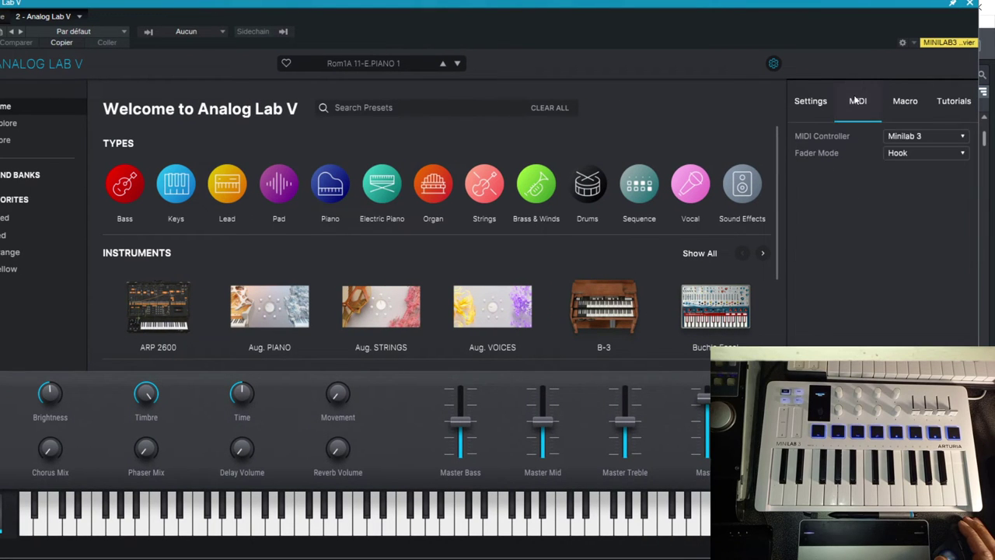
Switch the MIDI Controller to MicroLab to view its control layout and set it back to Minilab 3.
{"action": "left_click", "coordinate": [911, 136]}
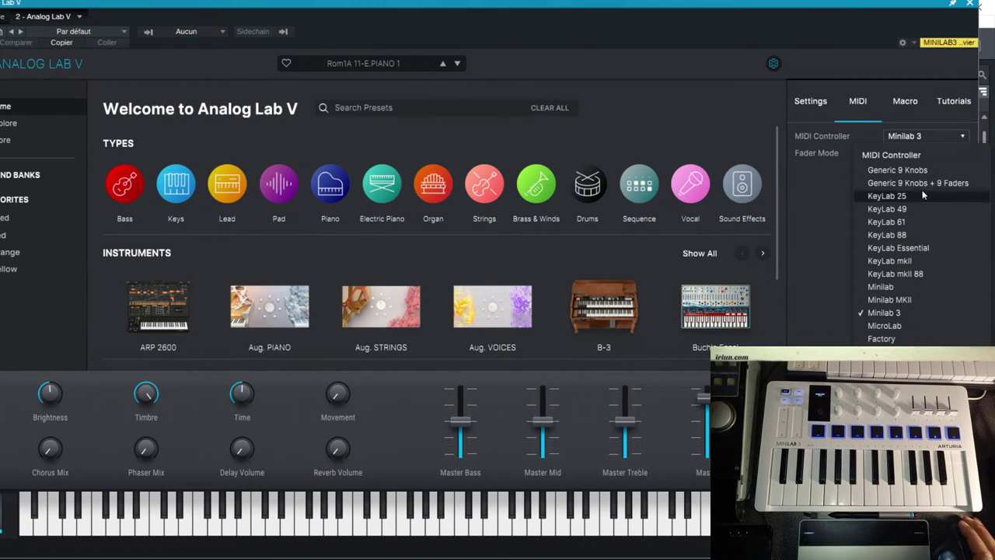
{"action": "left_click", "coordinate": [905, 315]}
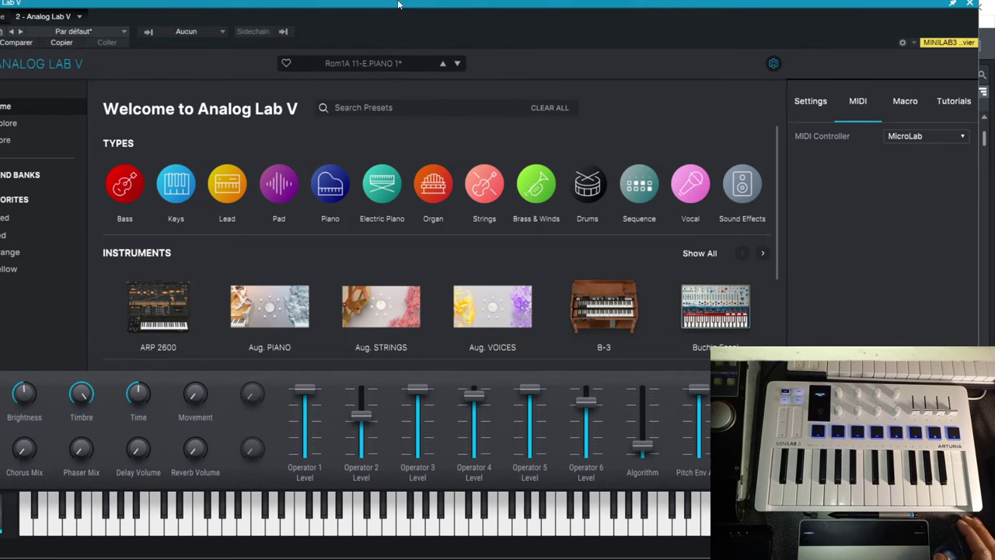
{"action": "left_click_drag", "start_coordinate": [398, 4], "coordinate": [481, 4]}
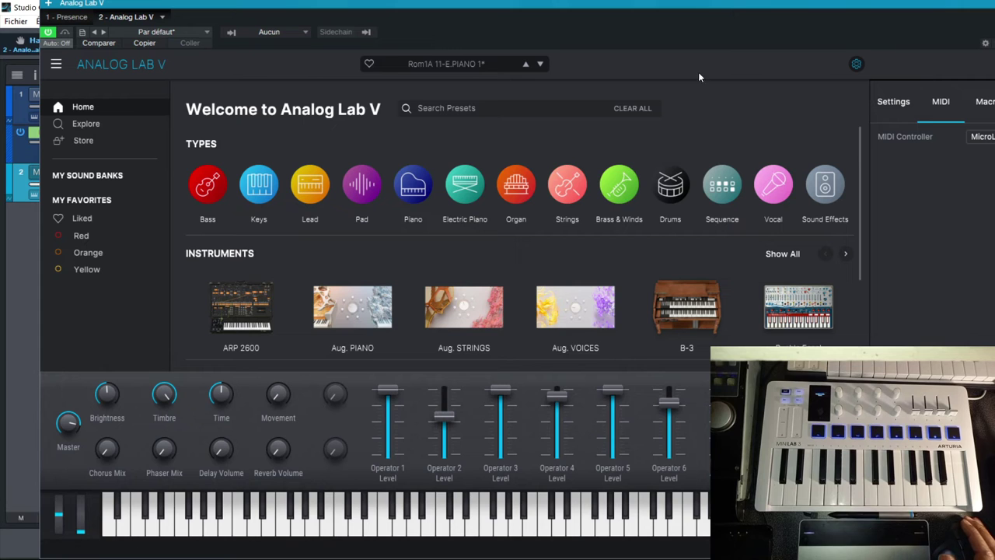
{"action": "left_click_drag", "start_coordinate": [722, 3], "coordinate": [669, 4]}
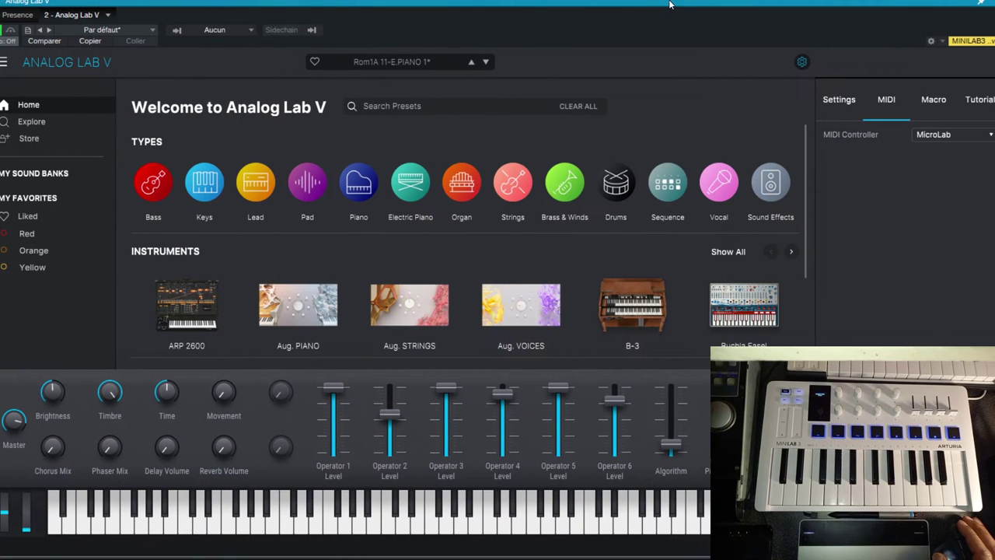
{"action": "left_click", "coordinate": [937, 134]}
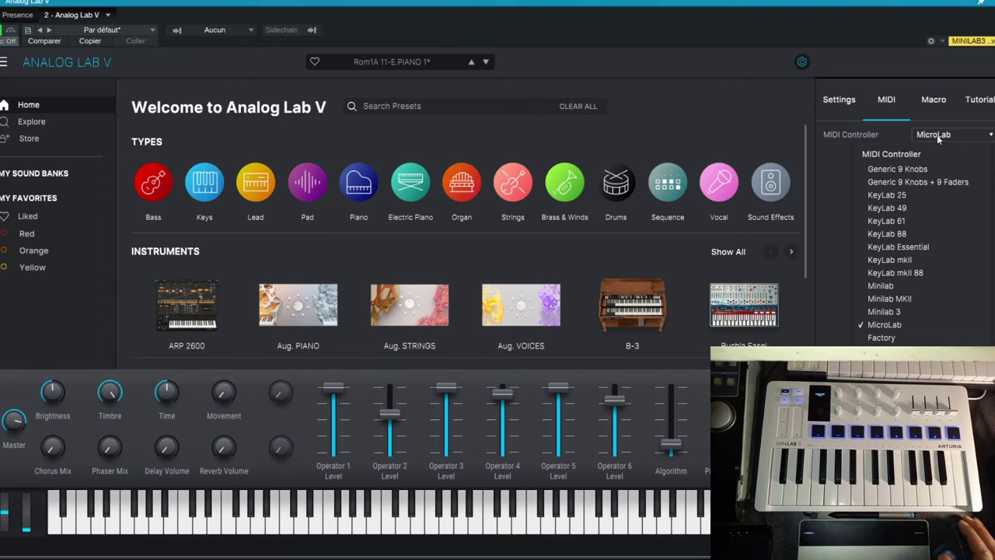
{"action": "left_click", "coordinate": [905, 312]}
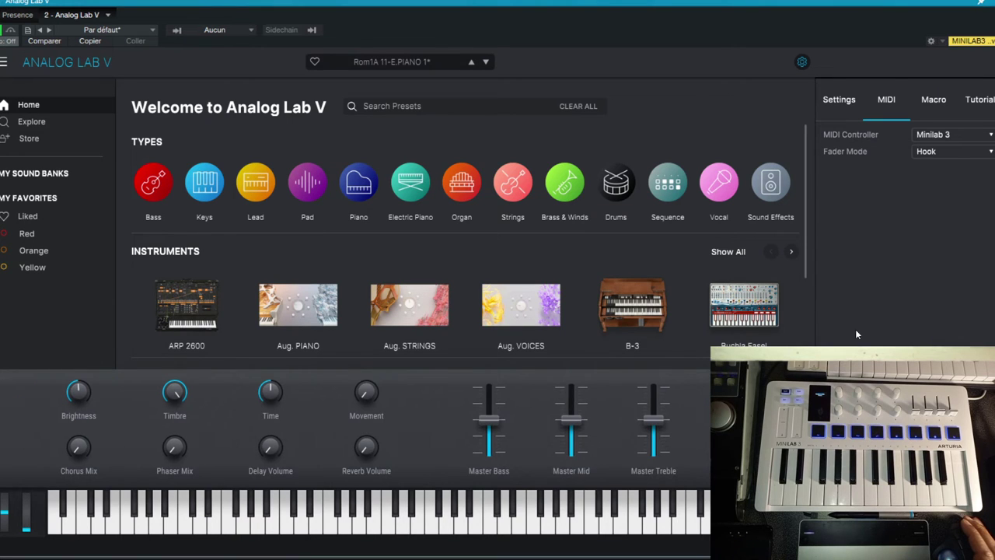
Browse Analog Lab V presets with the MiniLab 3, filter by the Combo Organ type and load the Additive Choice preset.
{"action": "left_click_drag", "start_coordinate": [463, 7], "coordinate": [543, 5]}
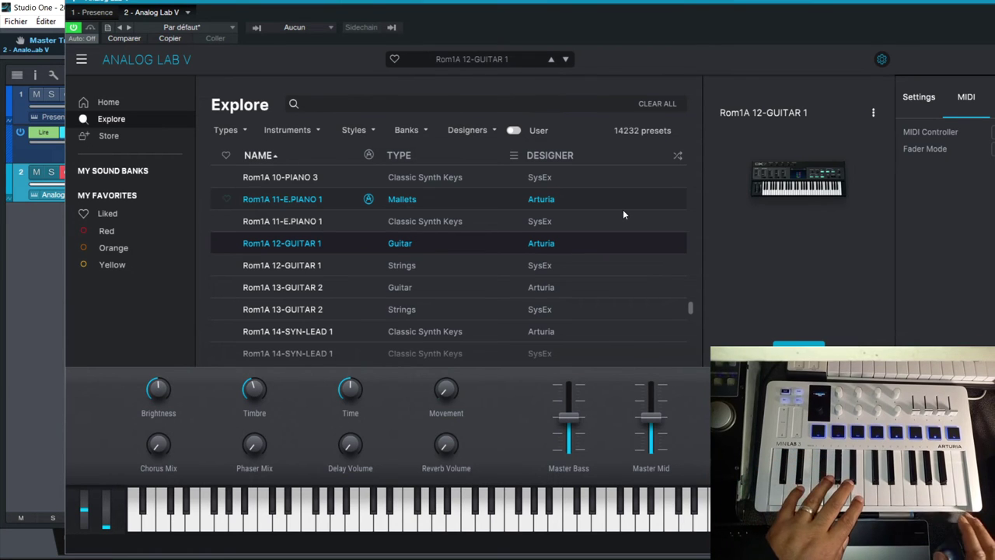
{"action": "mouse_move", "coordinate": [796, 179]}
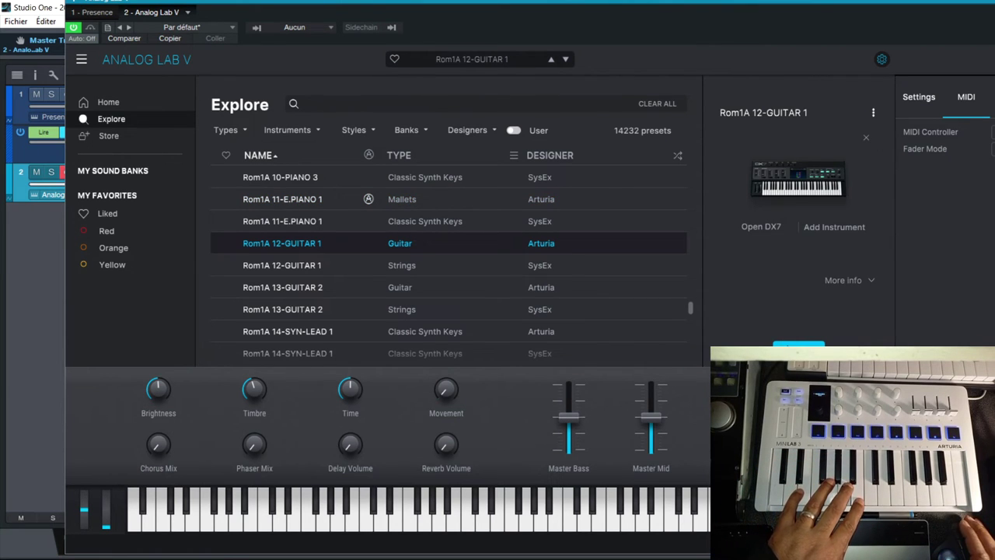
{"action": "left_click", "coordinate": [797, 179]}
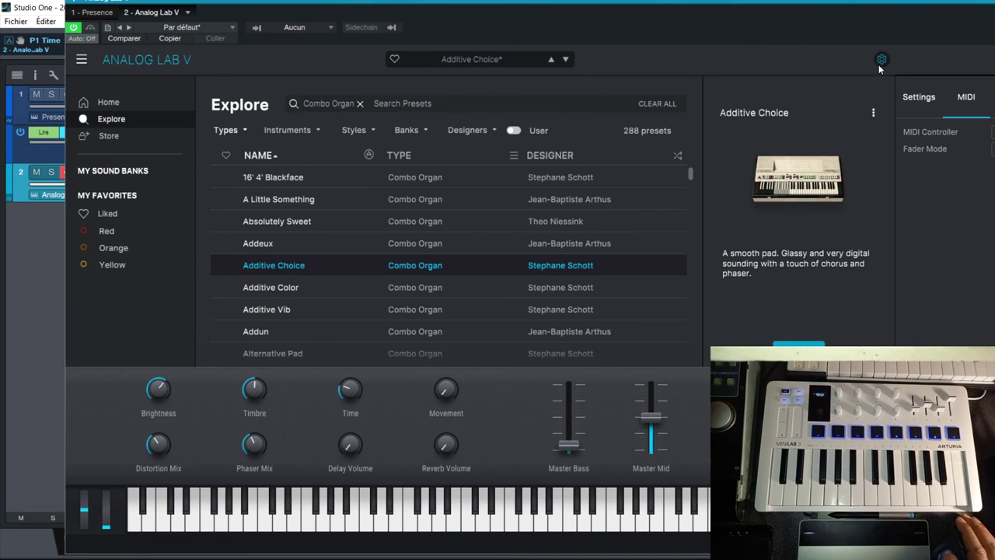
Check the MIDI Controller choices in Analog Lab V, keep Minilab 3, and close the settings.
{"action": "left_click_drag", "start_coordinate": [870, 5], "coordinate": [721, 4]}
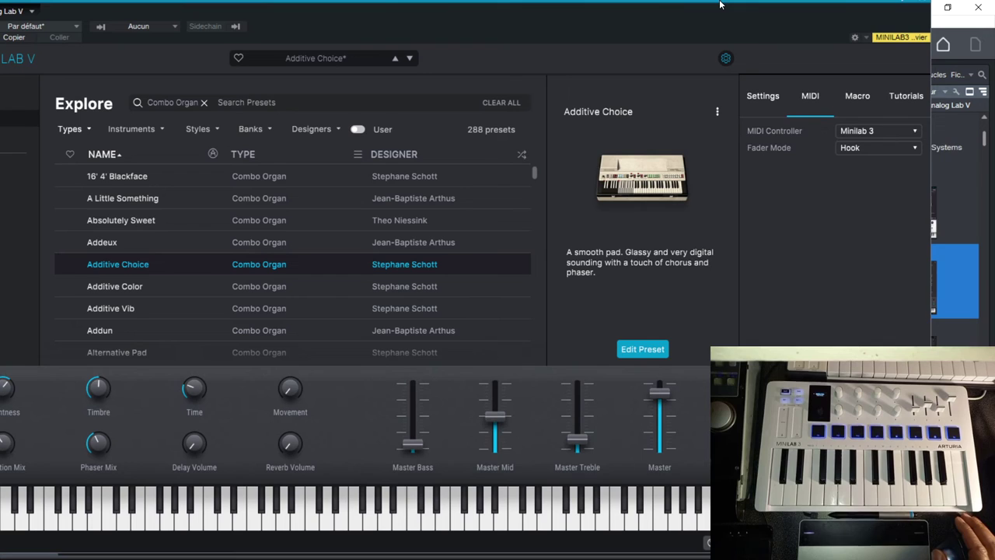
{"action": "left_click", "coordinate": [879, 133]}
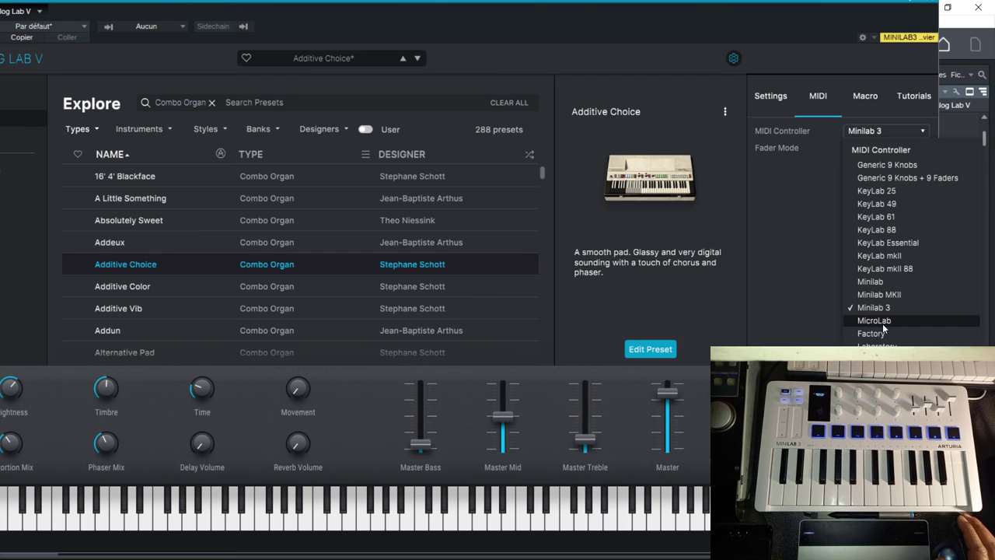
{"action": "left_click", "coordinate": [818, 213]}
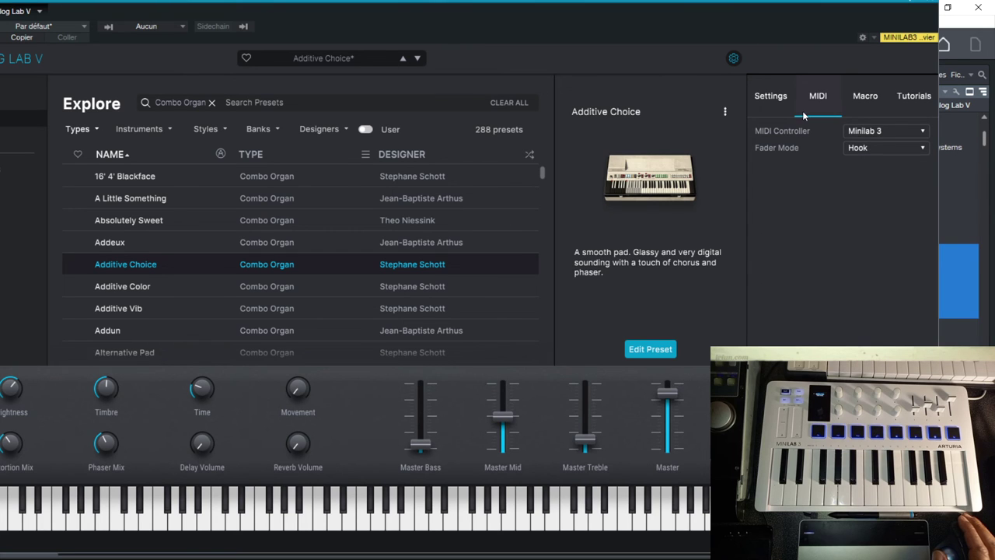
{"action": "left_click", "coordinate": [733, 59]}
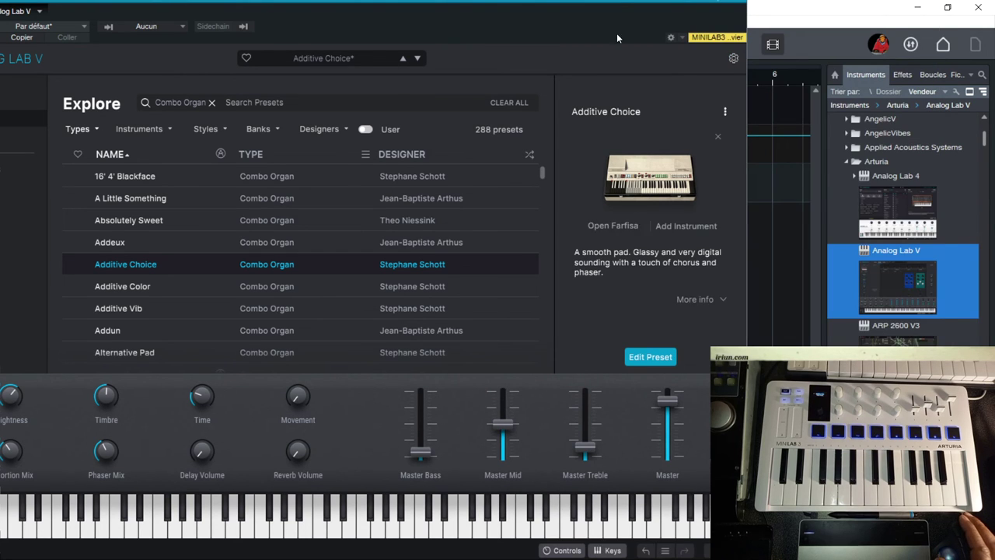
Reposition the Analog Lab V window so its title bar, preset browser and macro controls are in view.
{"action": "left_click_drag", "start_coordinate": [618, 38], "coordinate": [698, 38]}
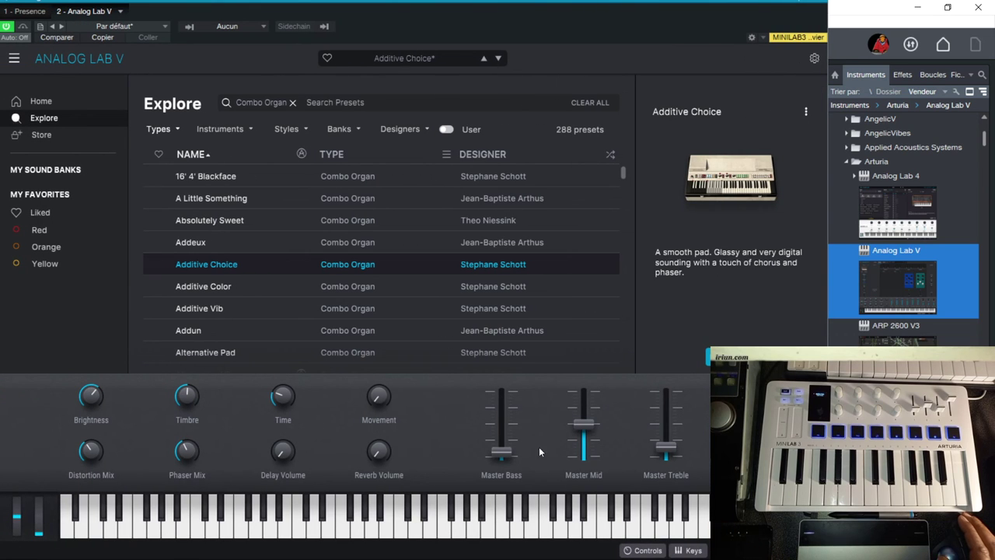
{"action": "mouse_move", "coordinate": [594, 440]}
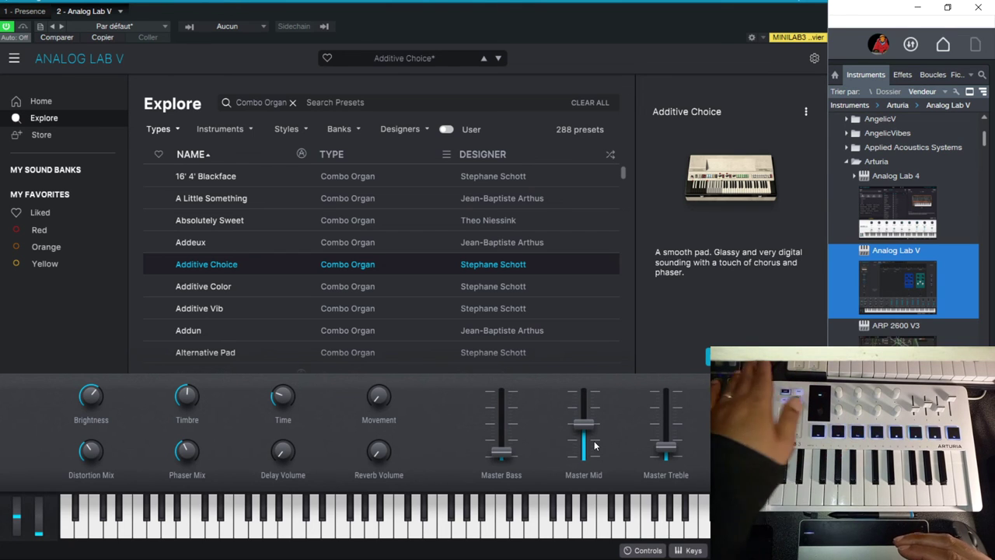
{"action": "left_click_drag", "start_coordinate": [829, 7], "coordinate": [849, 6]}
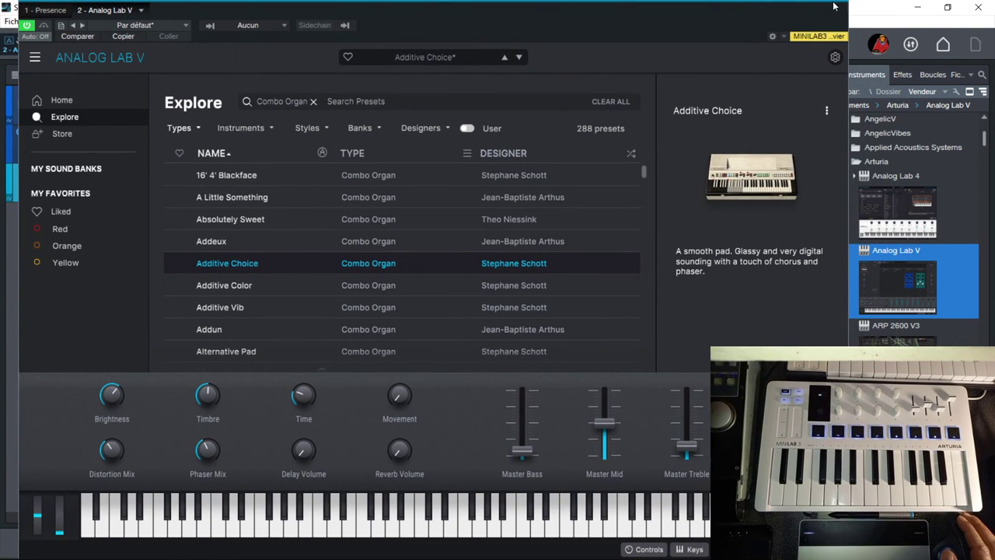
{"action": "left_click_drag", "start_coordinate": [749, 5], "coordinate": [725, 34]}
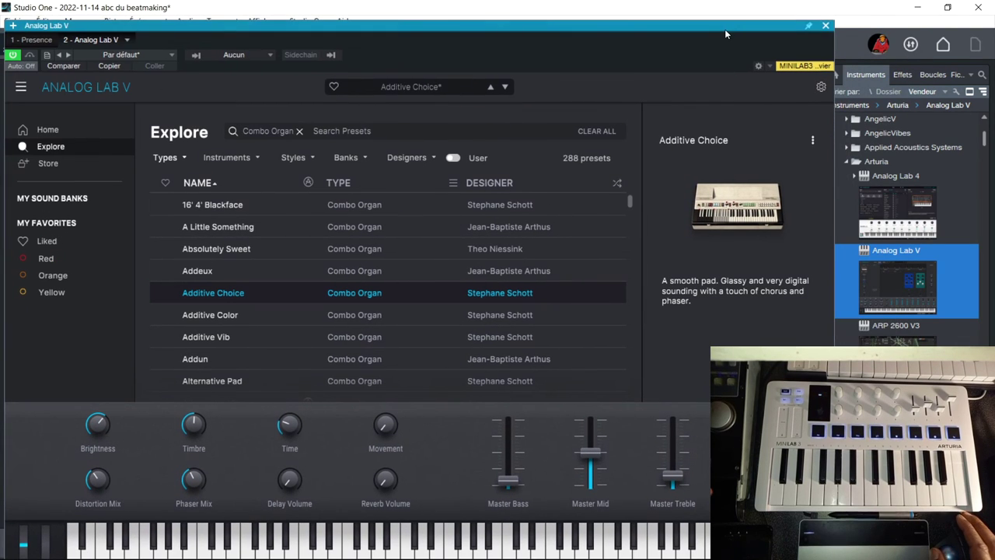
Close the Analog Lab V window and collapse the Arturia folder in the instrument browser.
{"action": "left_click", "coordinate": [825, 26]}
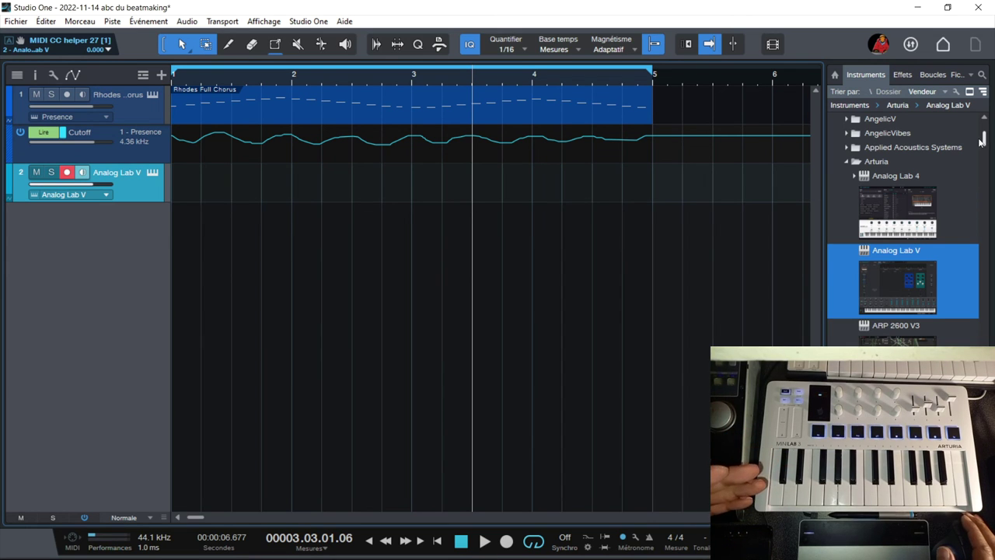
{"action": "left_click_drag", "start_coordinate": [980, 139], "coordinate": [988, 178]}
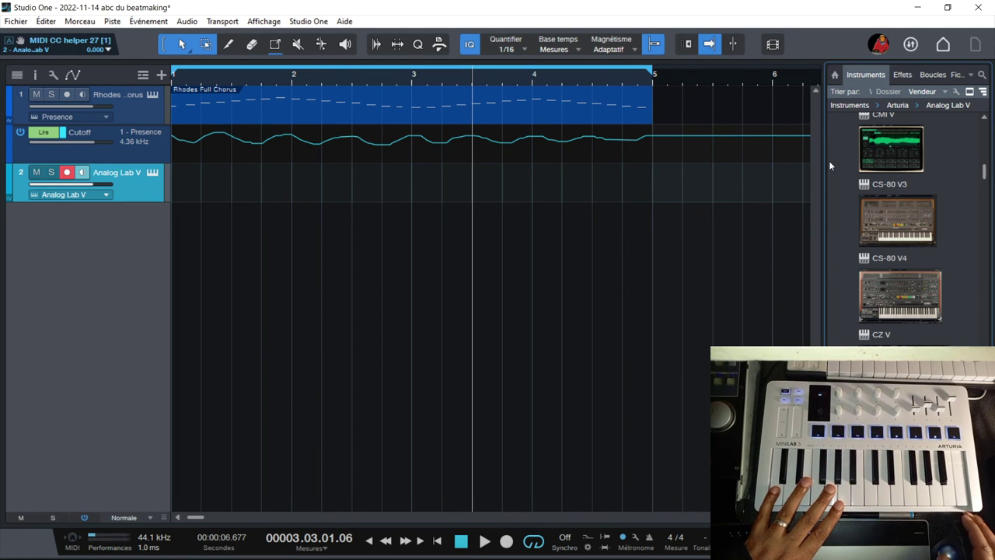
{"action": "scroll", "coordinate": [828, 160], "scroll_direction": "up", "scroll_amount": 6}
{"action": "scroll", "coordinate": [828, 160], "scroll_direction": "up", "scroll_amount": 6}
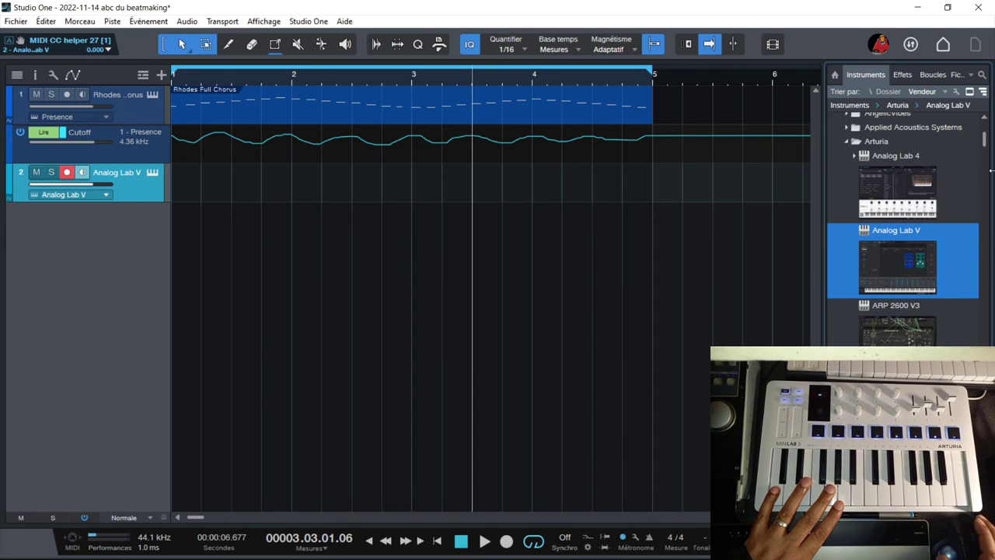
{"action": "left_click", "coordinate": [848, 143]}
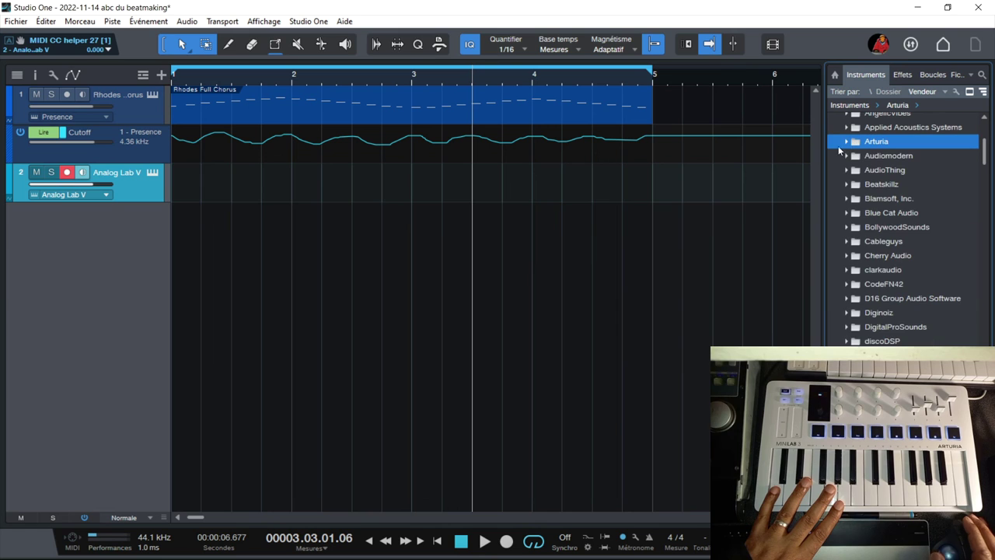
Select the Rhodes Full Chorus track and open its Presence instrument to control the filter Cutoff with the MiniLab 3.
{"action": "left_click", "coordinate": [129, 112]}
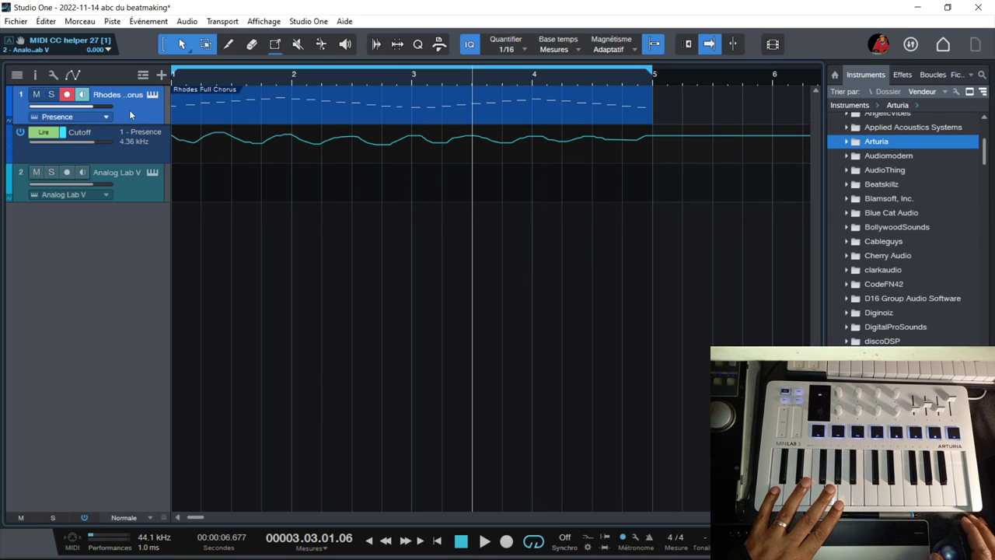
{"action": "left_click", "coordinate": [152, 94]}
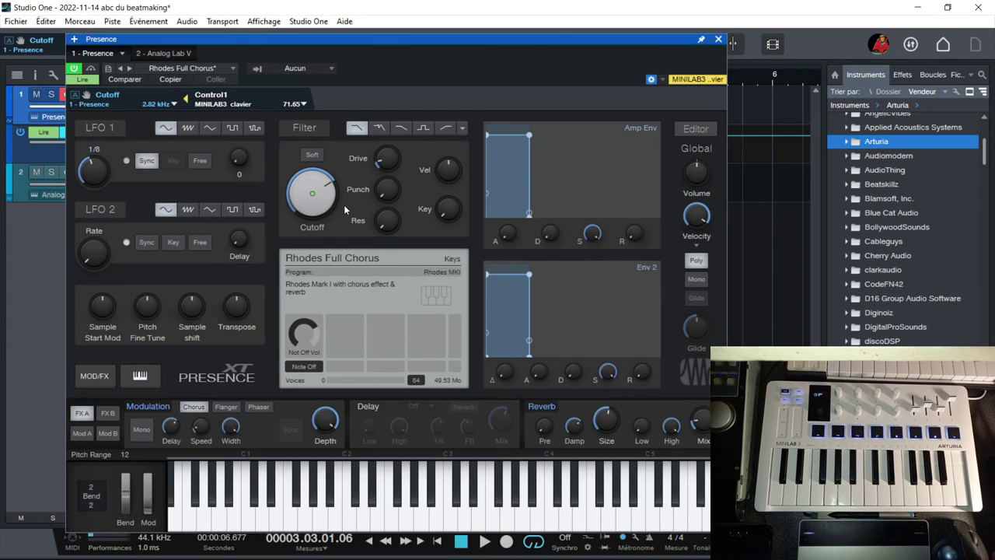
Show the mixer in place of the Presence window, open the Presence channel's Pro EQ insert and move its window clear of the channels.
{"action": "key", "text": "F4"}
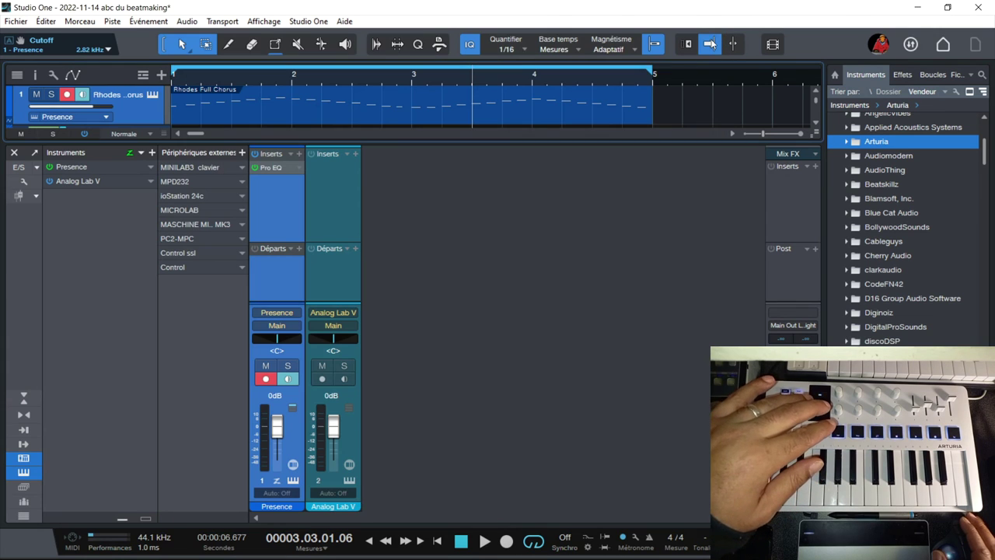
{"action": "key", "text": "F3"}
{"action": "left_click", "coordinate": [268, 168]}
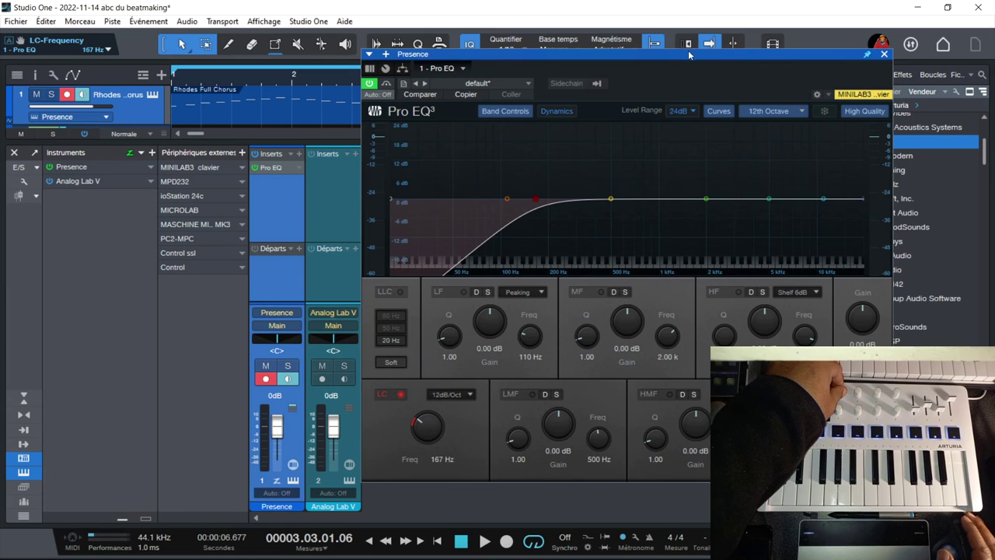
{"action": "left_click_drag", "start_coordinate": [686, 55], "coordinate": [820, 42]}
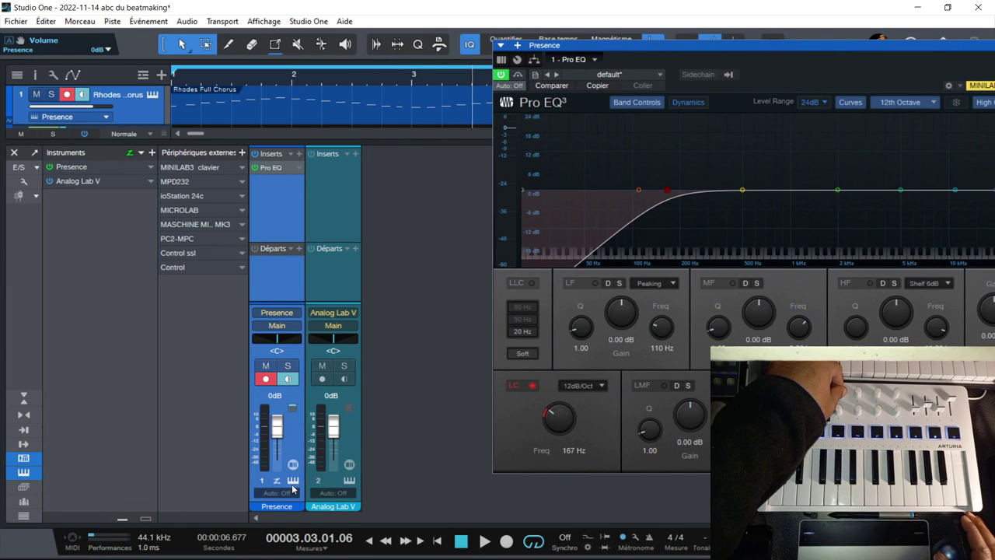
Open Presence alongside Pro EQ and switch focus between them, controlling Cutoff and setting the EQ's LC frequency to 303 Hz with the MiniLab 3.
{"action": "left_click", "coordinate": [293, 483]}
{"action": "left_click", "coordinate": [857, 42]}
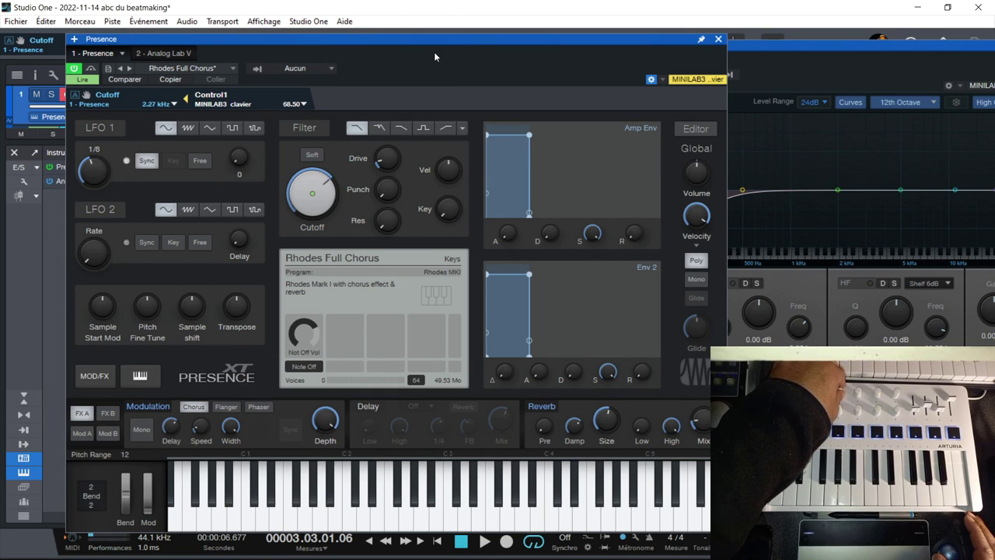
{"action": "left_click", "coordinate": [882, 71]}
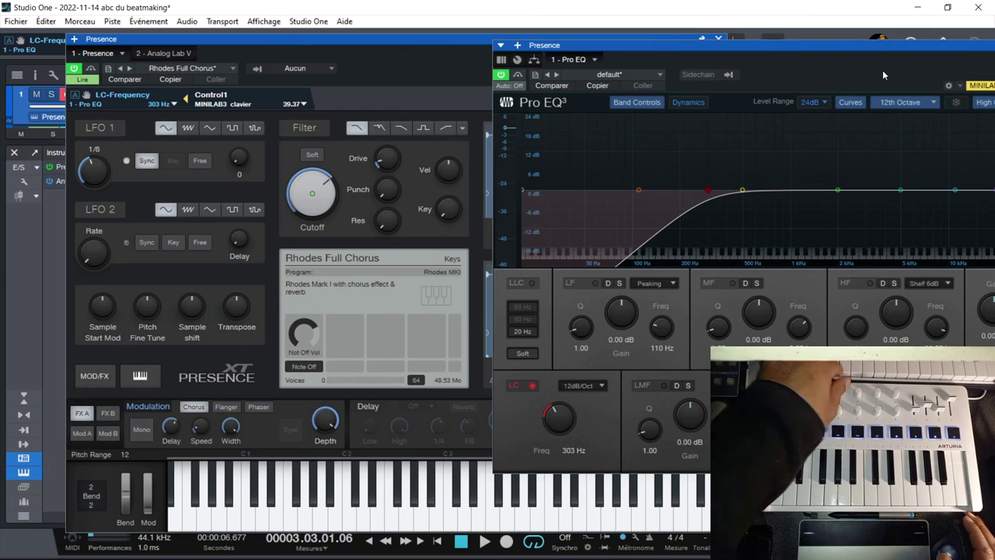
Move Presence clear of the track list, select the Analog Lab V track and reposition its instrument window above the mixer faders.
{"action": "left_click_drag", "start_coordinate": [326, 43], "coordinate": [377, 198]}
{"action": "scroll", "coordinate": [116, 104], "scroll_direction": "down", "scroll_amount": 2}
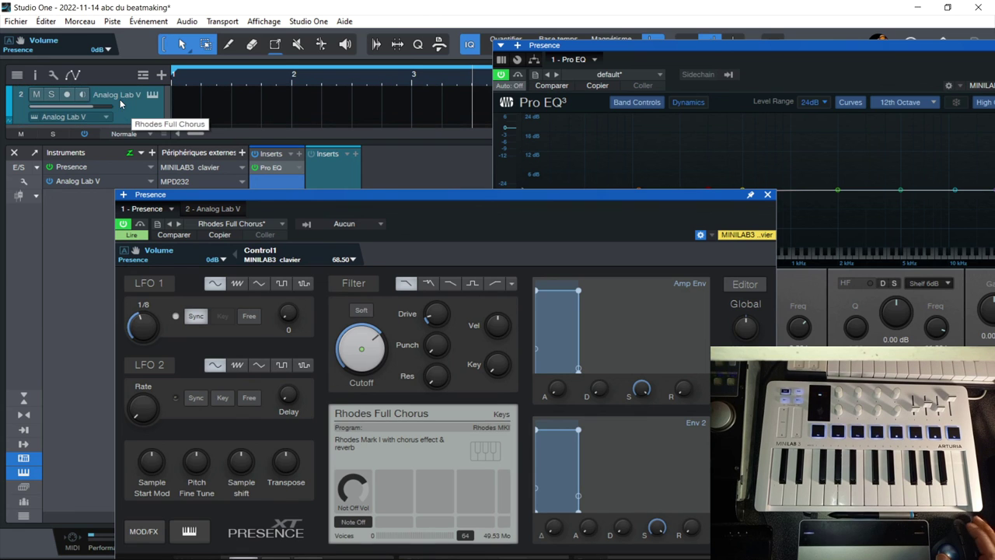
{"action": "left_click", "coordinate": [120, 99]}
{"action": "left_click_drag", "start_coordinate": [306, 195], "coordinate": [252, 24]}
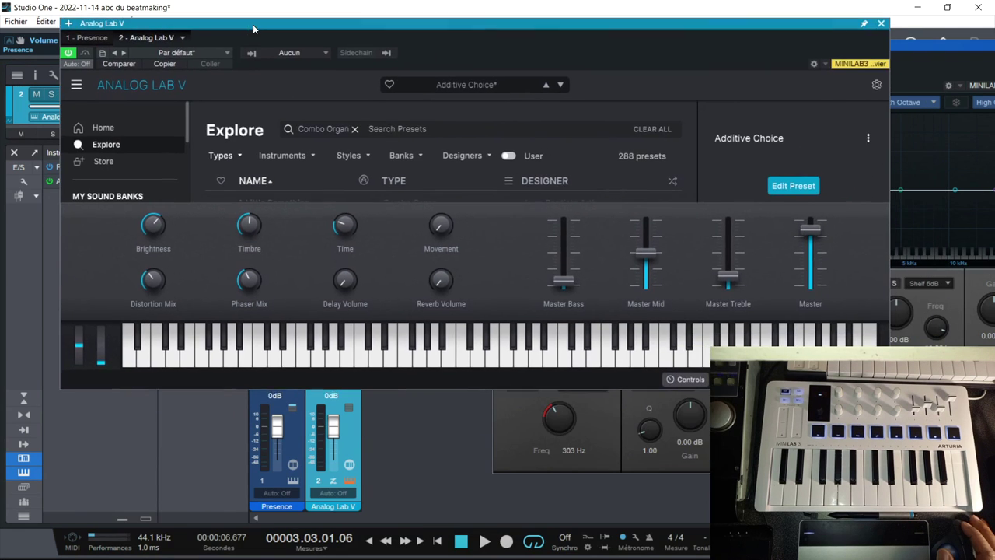